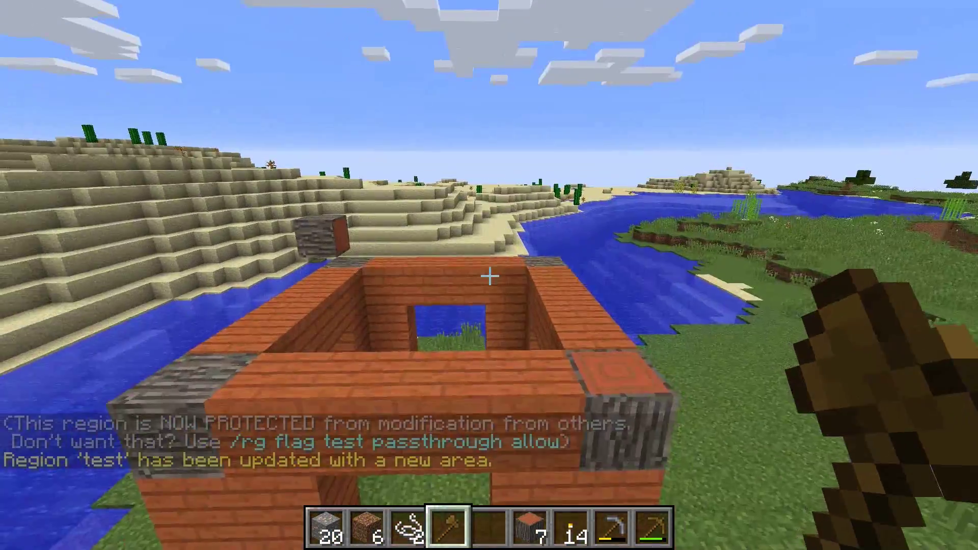
key("w")
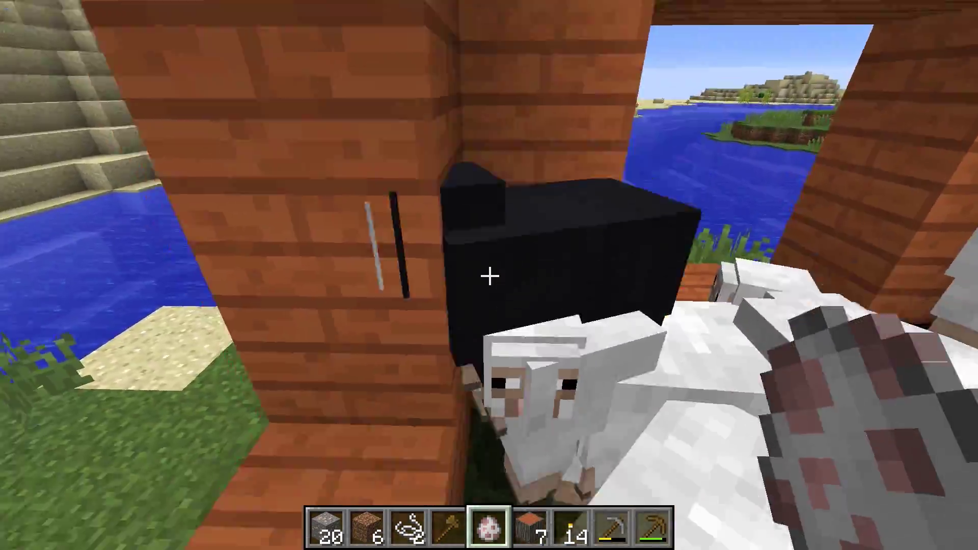
right_click(489, 276)
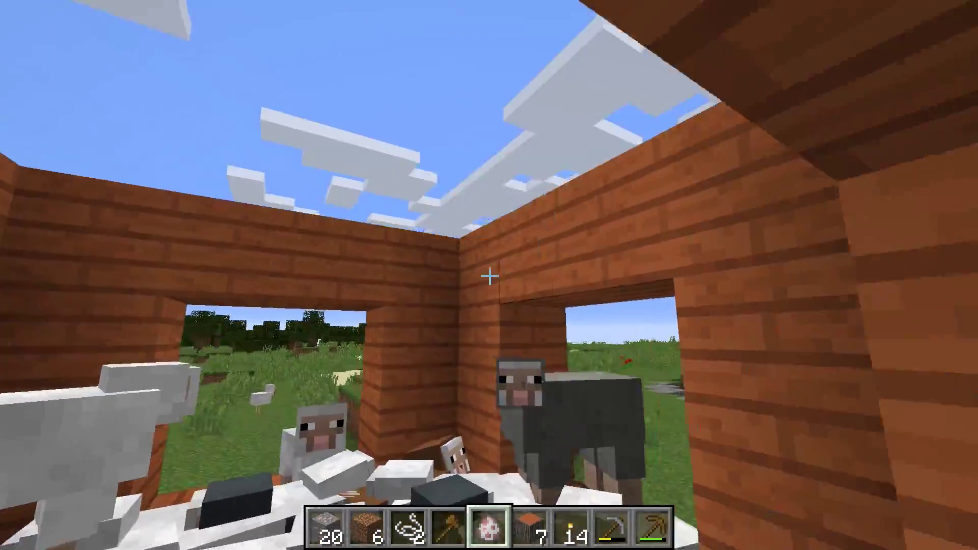
right_click(490, 275)
key("s")
key("w")
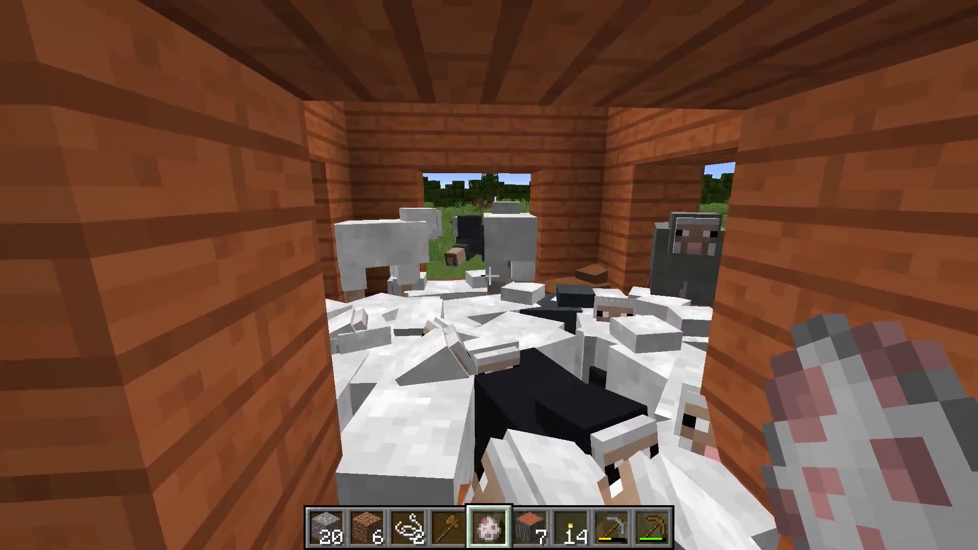
key("w")
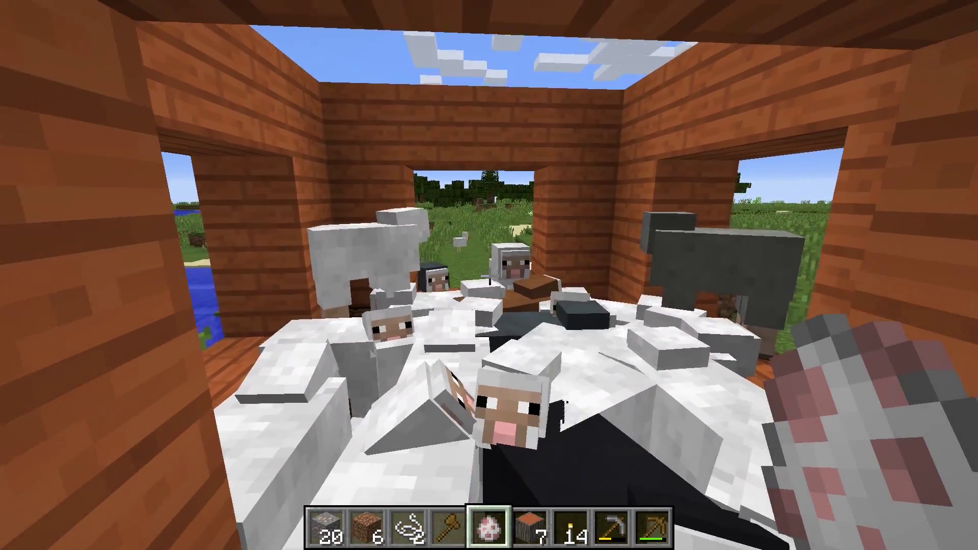
key("s")
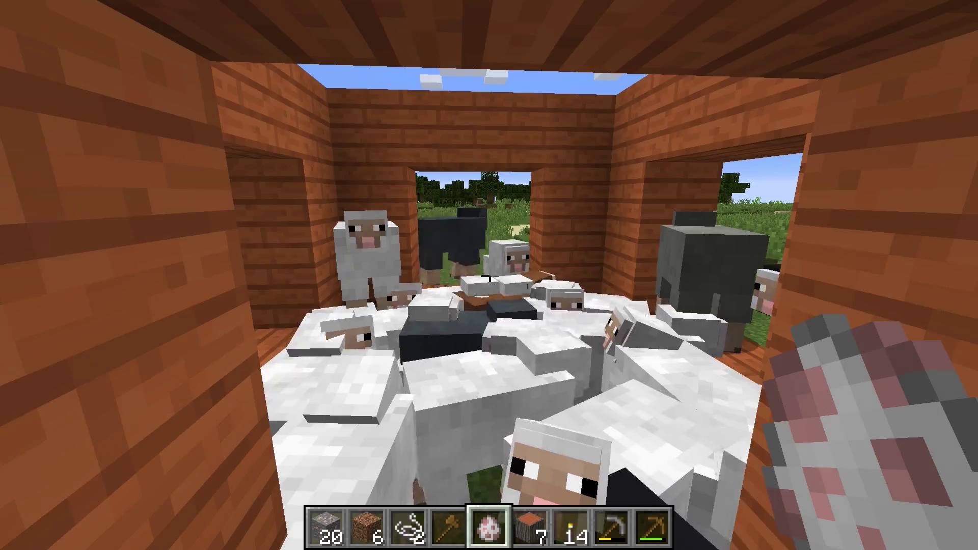
right_click(489, 275)
key("w")
right_click(489, 275)
right_click(489, 275)
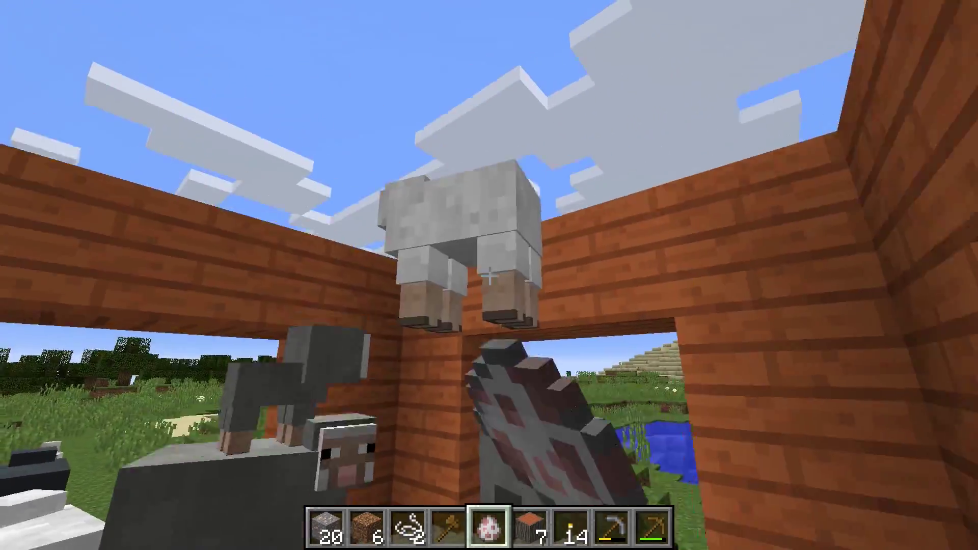
right_click(489, 276)
right_click(490, 275)
right_click(490, 276)
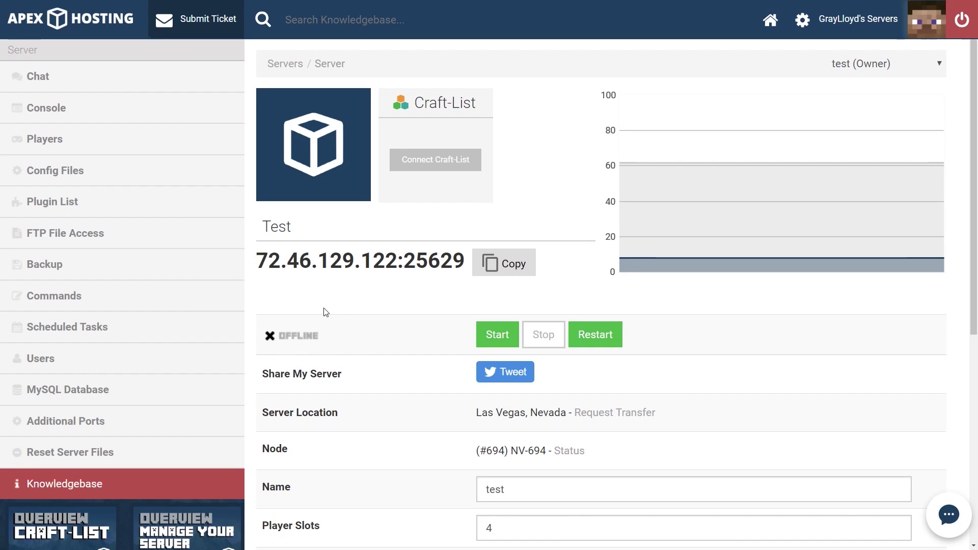
Step: Set the server's JAR file to Craftbukkit 1.12.2, searching the available versions for "cra", and save the server settings
scroll(589, 349, "down", 2)
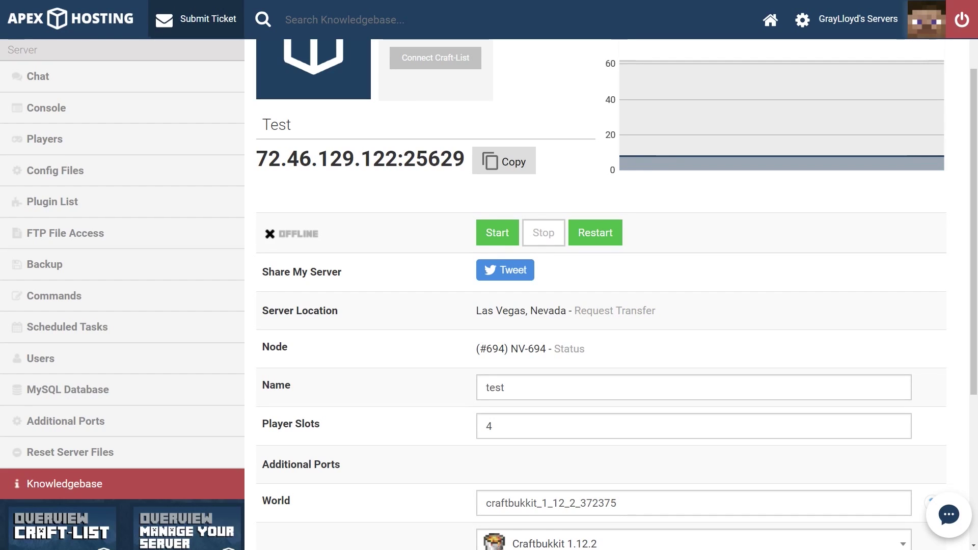
scroll(469, 152, "down", 2)
scroll(468, 153, "up", 2)
scroll(468, 153, "down", 4)
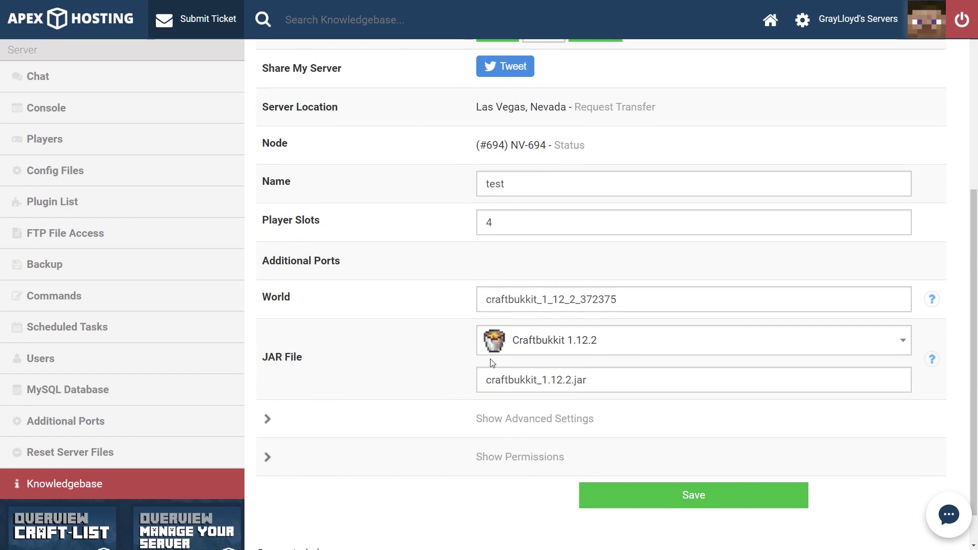
left_click(549, 357)
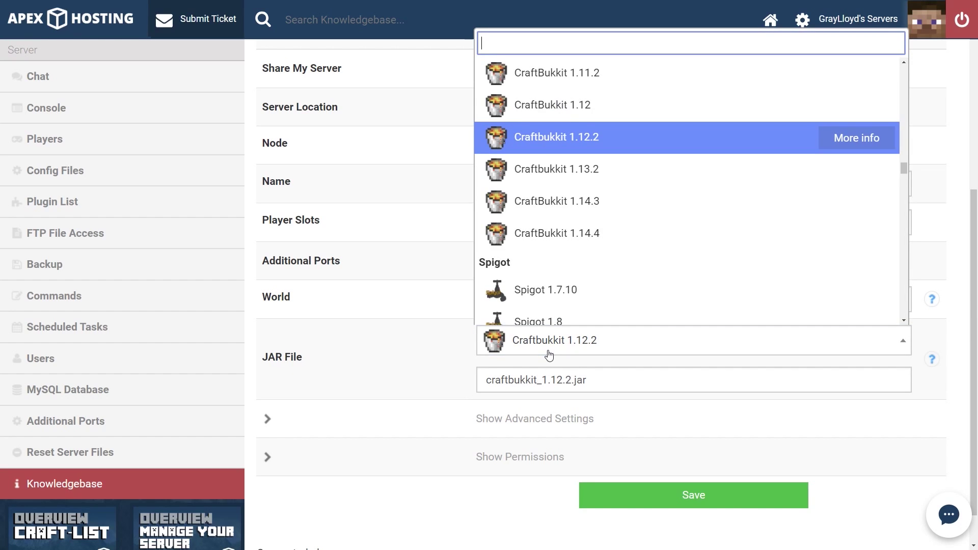
scroll(529, 265, "up", 15)
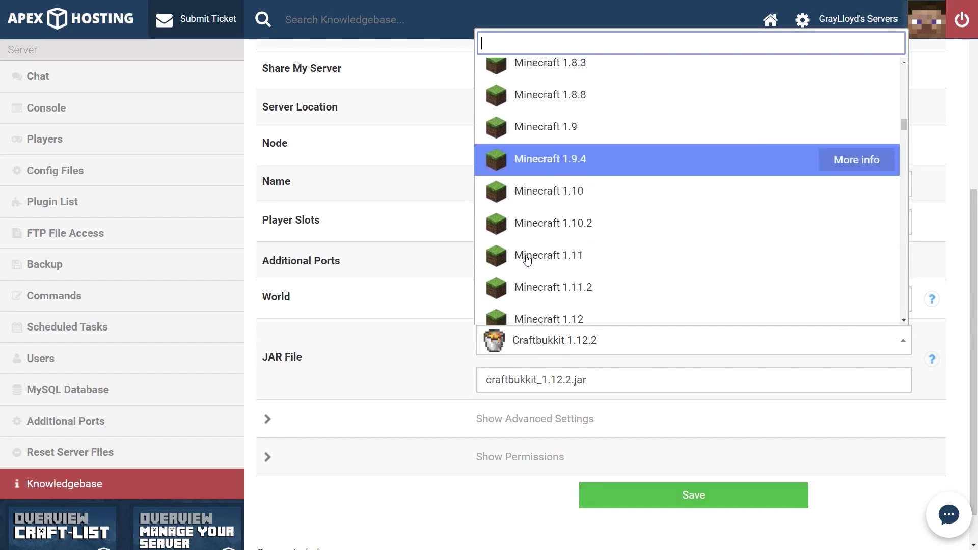
scroll(527, 260, "down", 15)
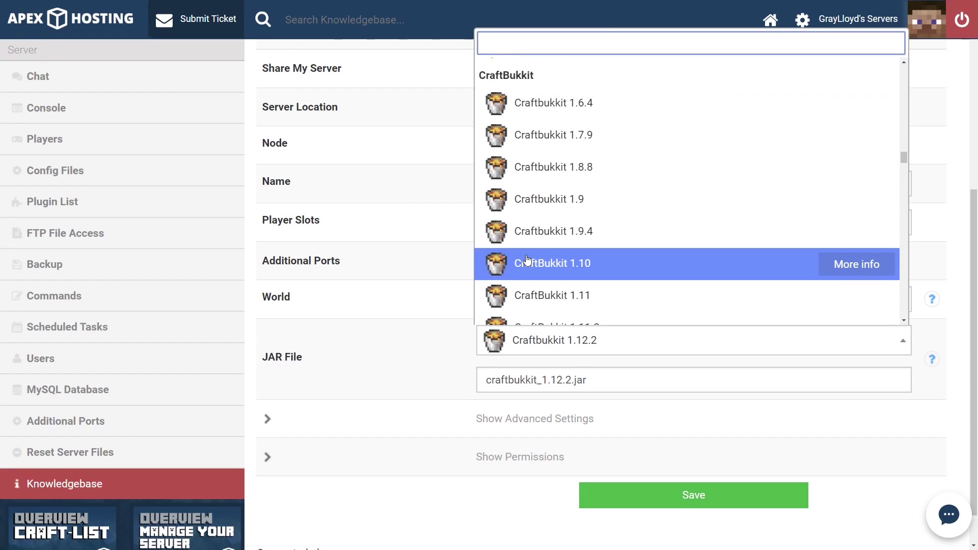
type("cra")
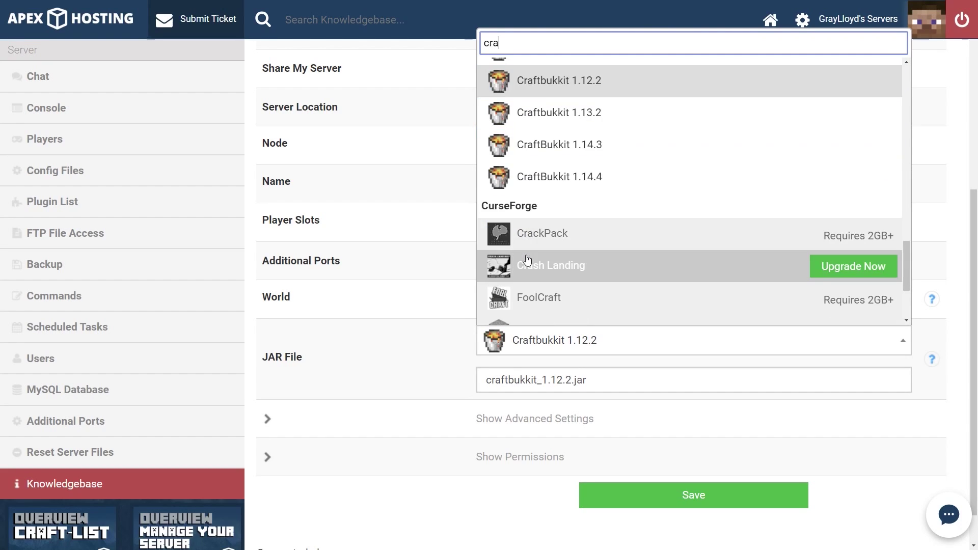
scroll(528, 260, "up", 10)
scroll(525, 259, "down", 5)
scroll(525, 260, "down", 1)
scroll(524, 260, "down", 1)
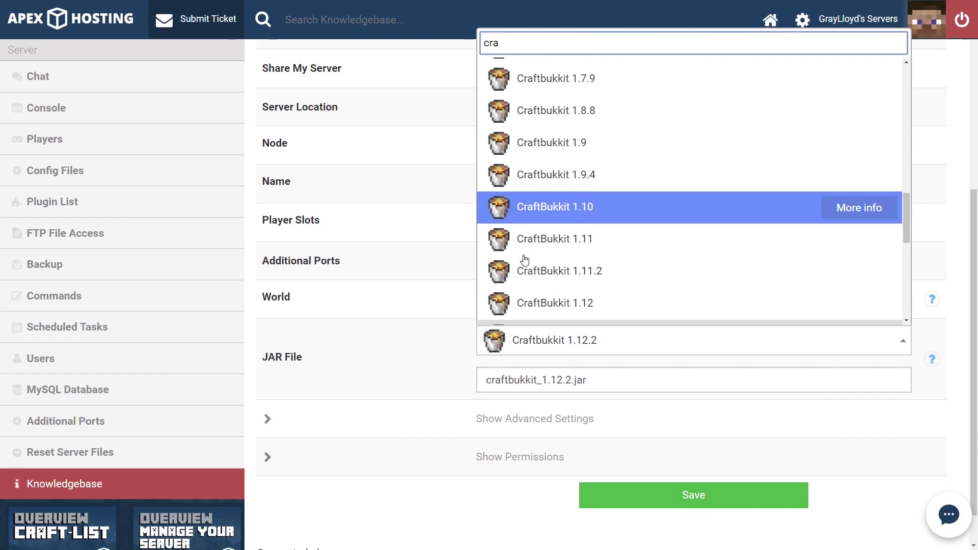
scroll(523, 261, "down", 2)
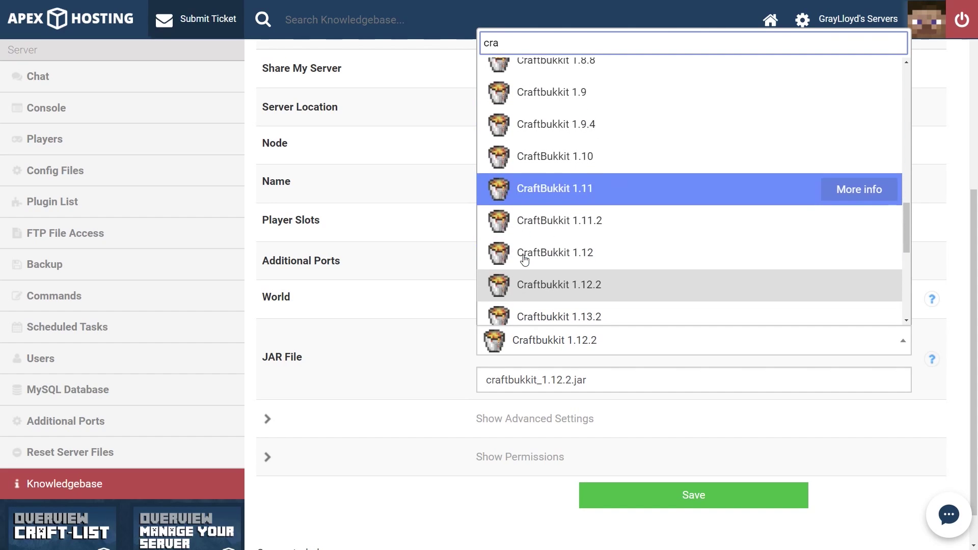
left_click(569, 289)
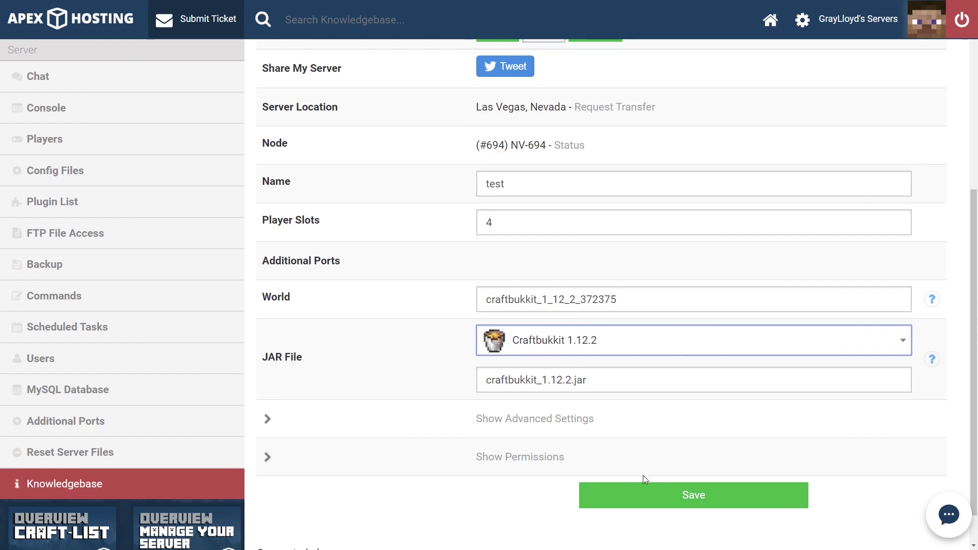
left_click(657, 498)
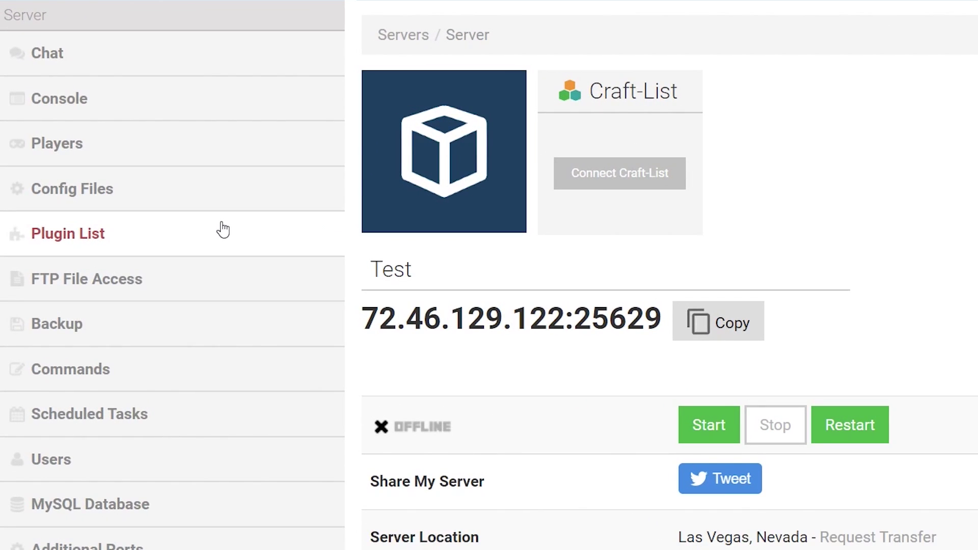
Step: Filter the server's Bukkit plugin list by the name "world" and open the WorldEdit plugin page
left_click(223, 230)
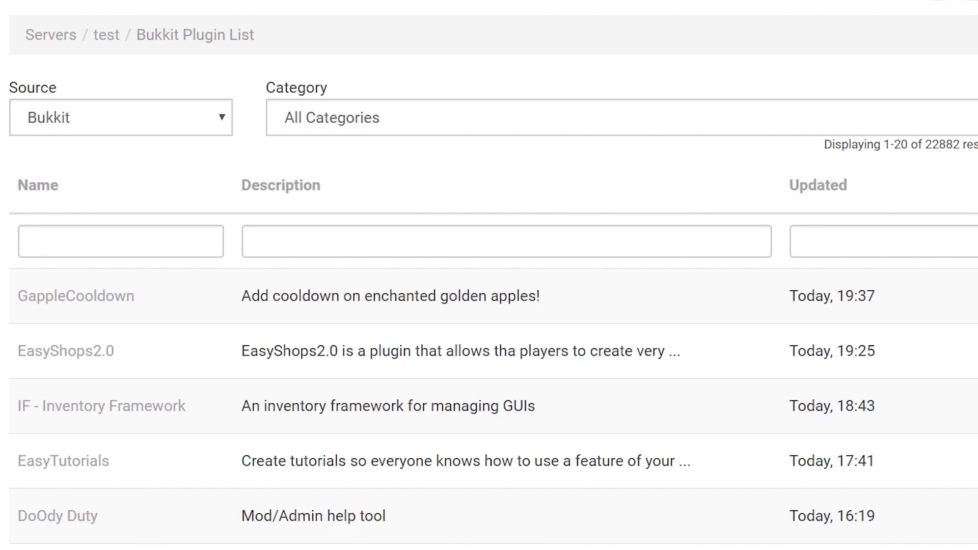
left_click(49, 234)
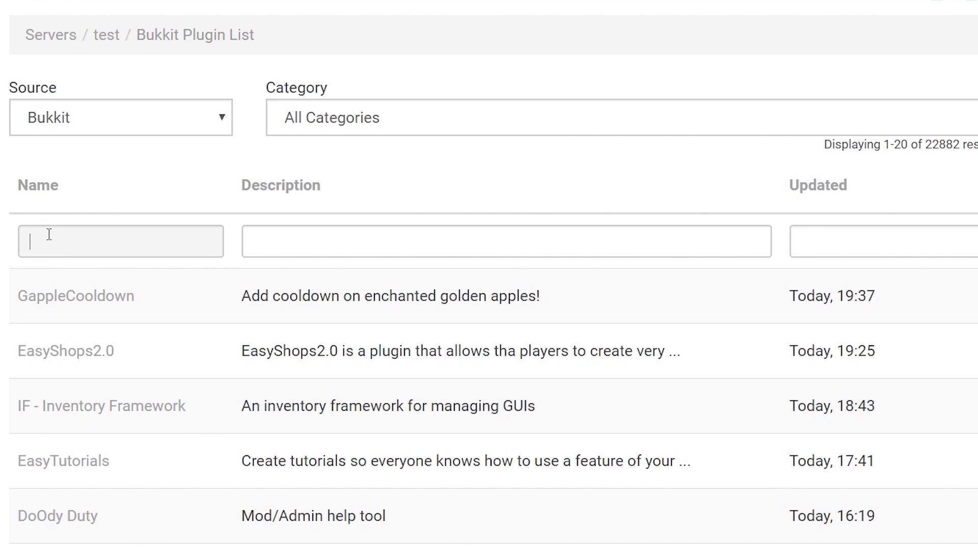
type("world")
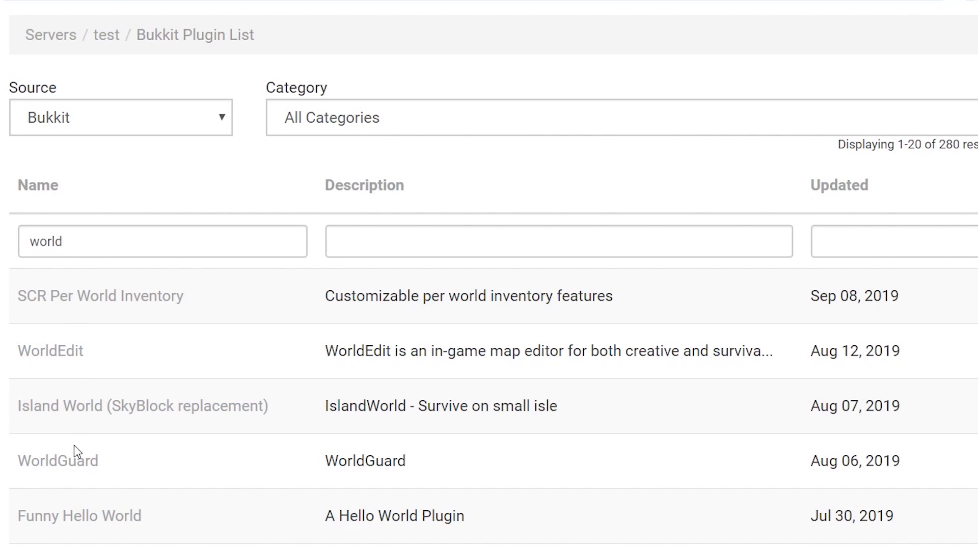
left_click(76, 356)
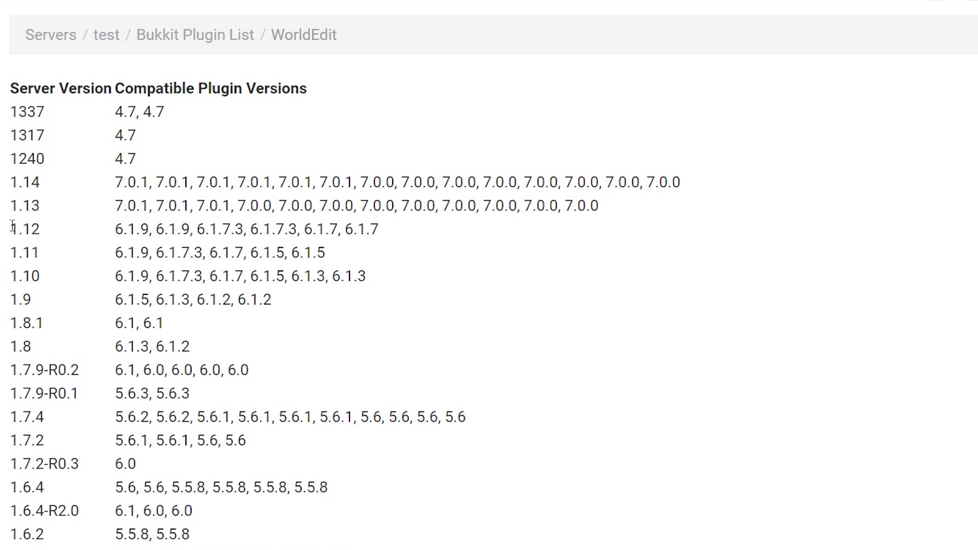
Step: Check the WorldEdit versions compatible with server version 1.12 and install the 6.1.9 release of Aug 04, 2018
left_click_drag(40, 229, 12, 241)
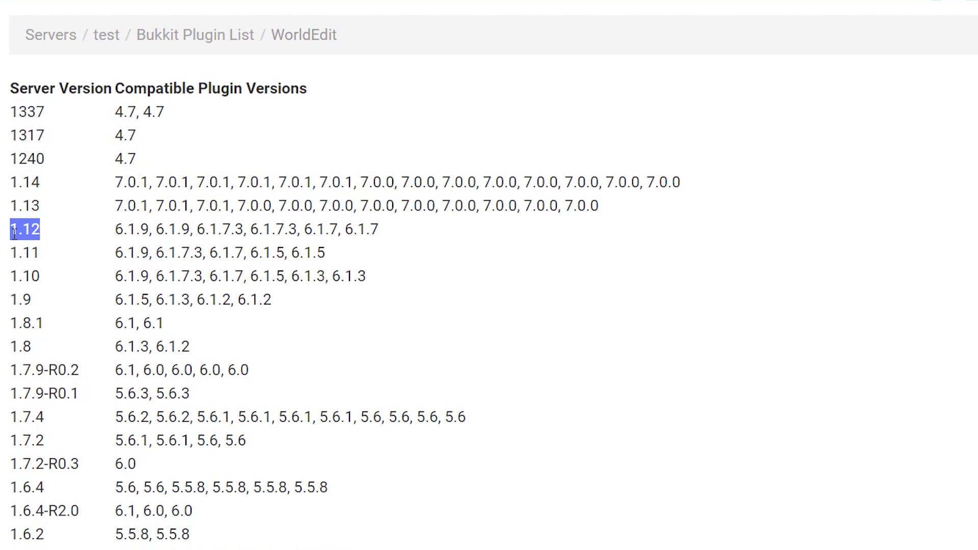
left_click_drag(148, 228, 120, 227)
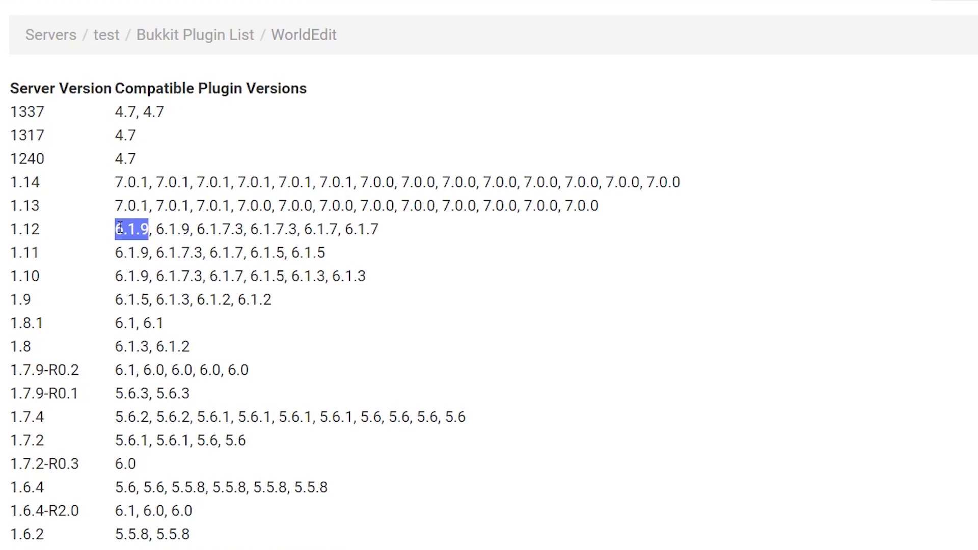
left_click_drag(31, 230, 12, 232)
left_click(43, 237)
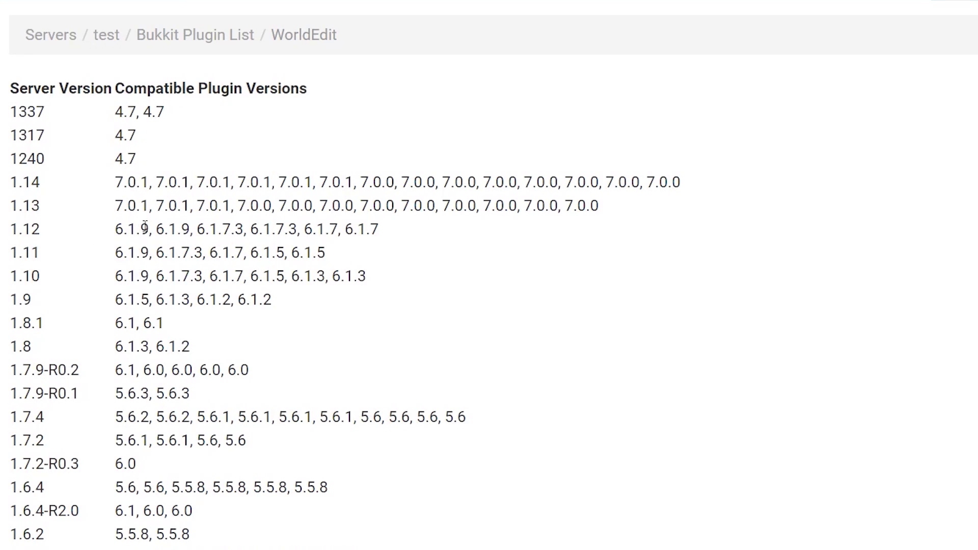
scroll(340, 430, "down", 10)
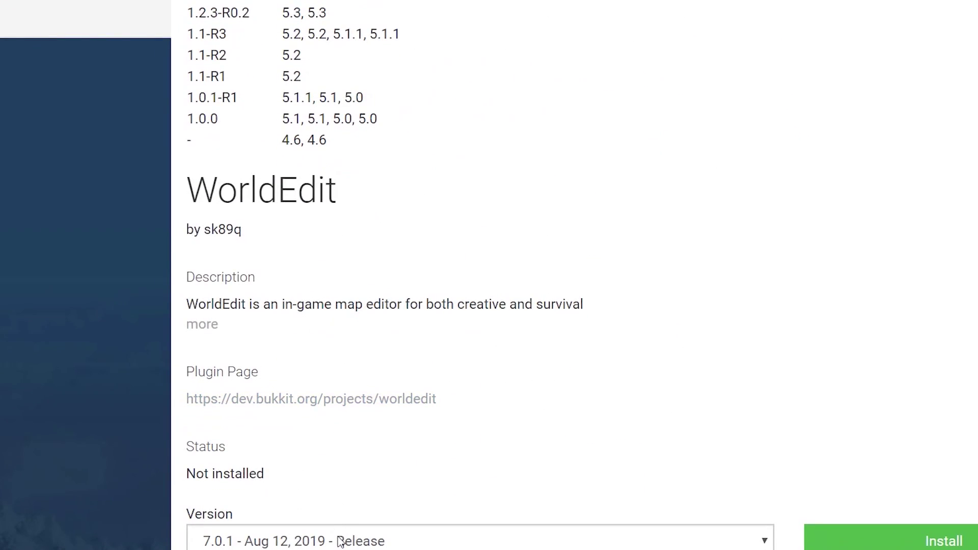
left_click(340, 541)
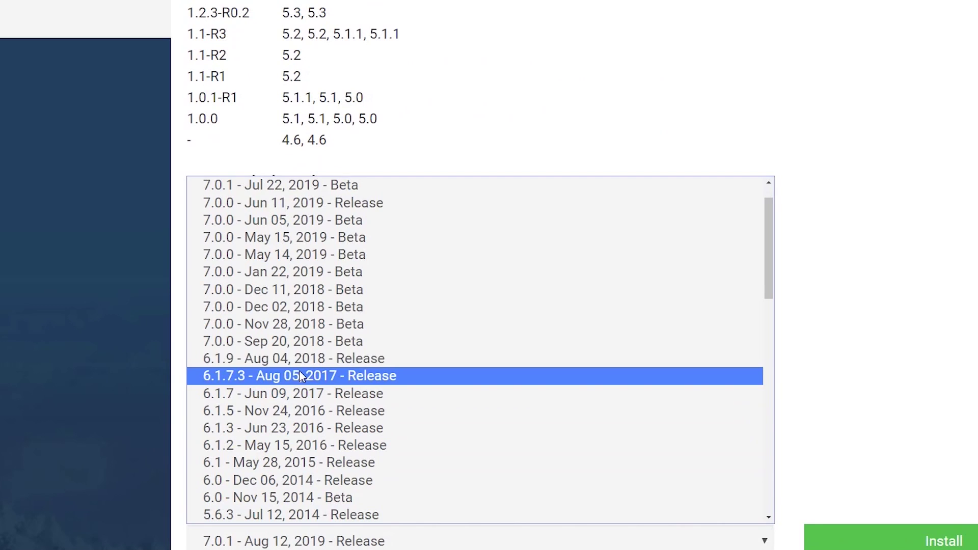
left_click(301, 359)
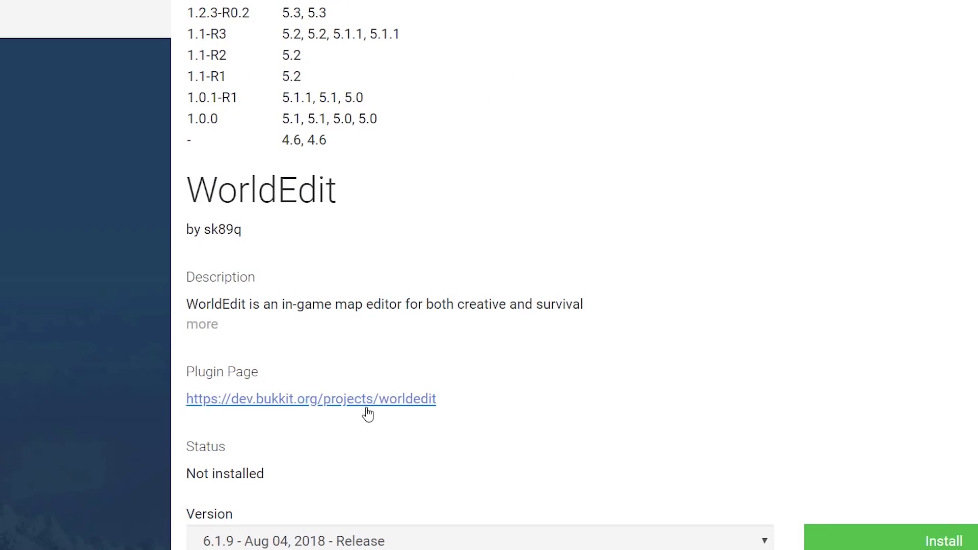
left_click(937, 540)
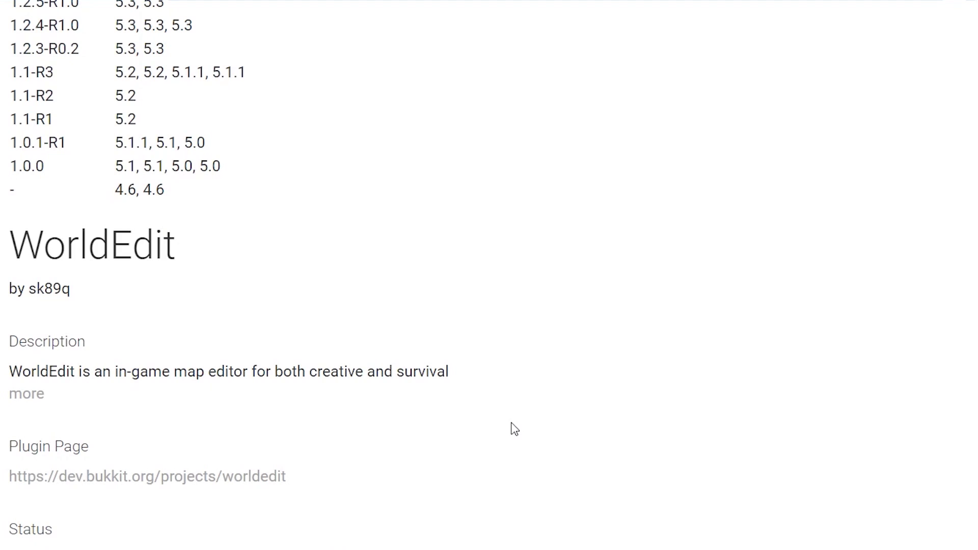
Step: Return to the Bukkit plugin list, filter it by the name "world" and open the WorldGuard plugin page
scroll(525, 412, "up", 15)
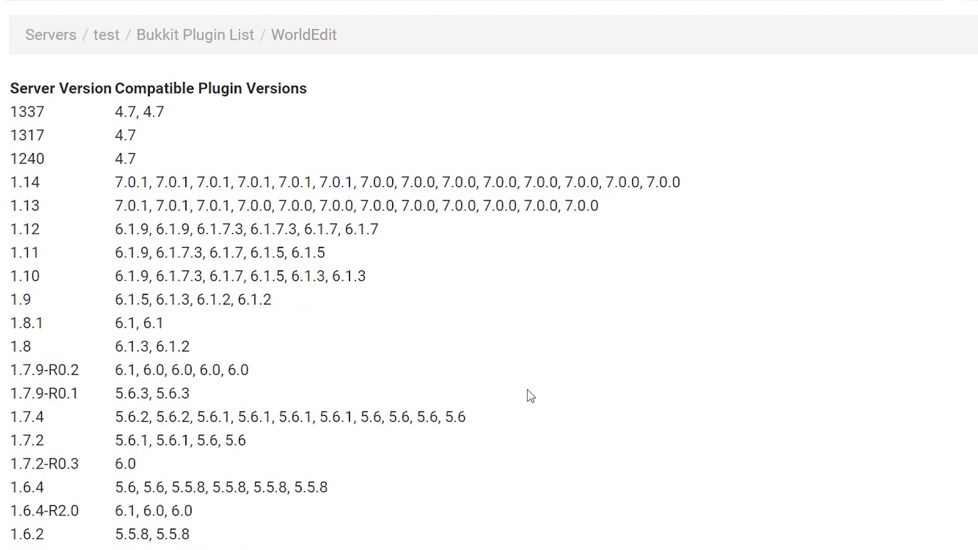
left_click(193, 34)
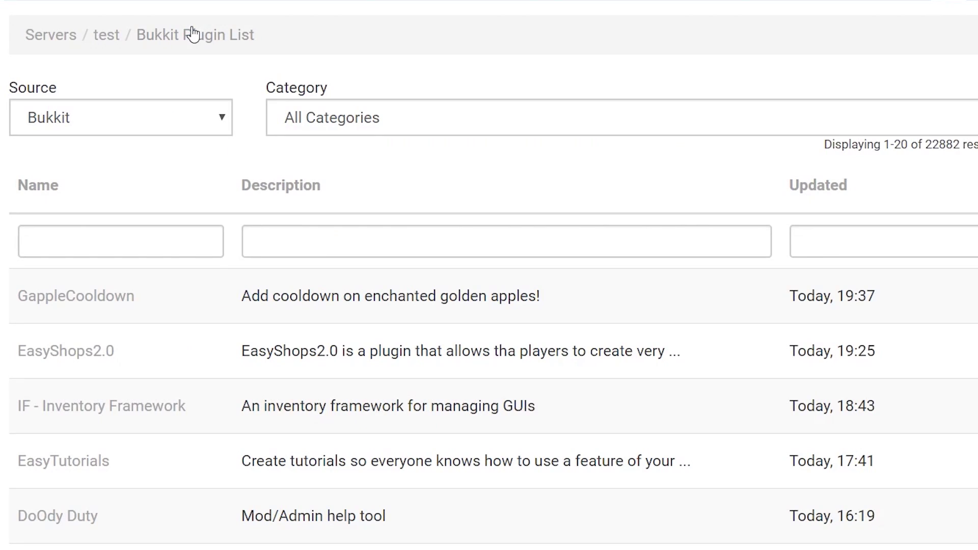
left_click(142, 233)
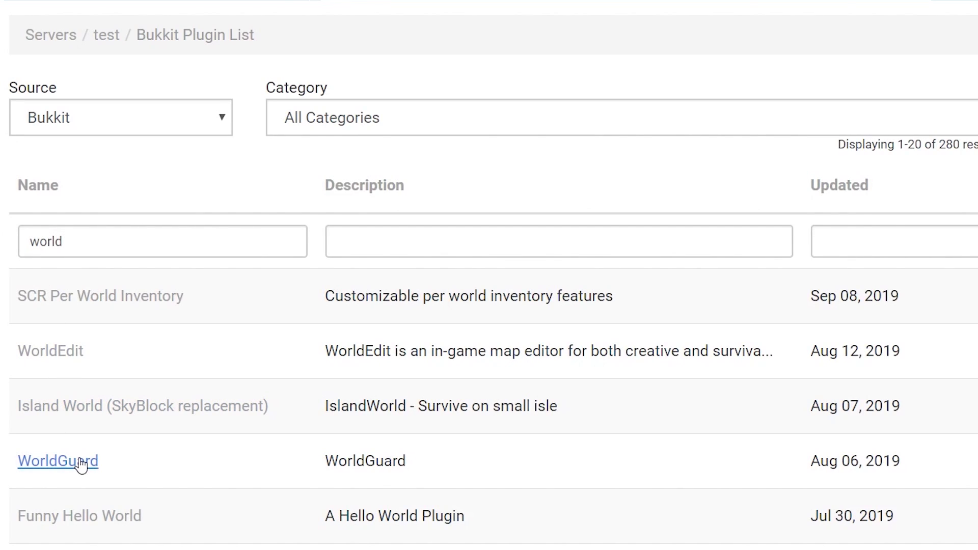
left_click(81, 464)
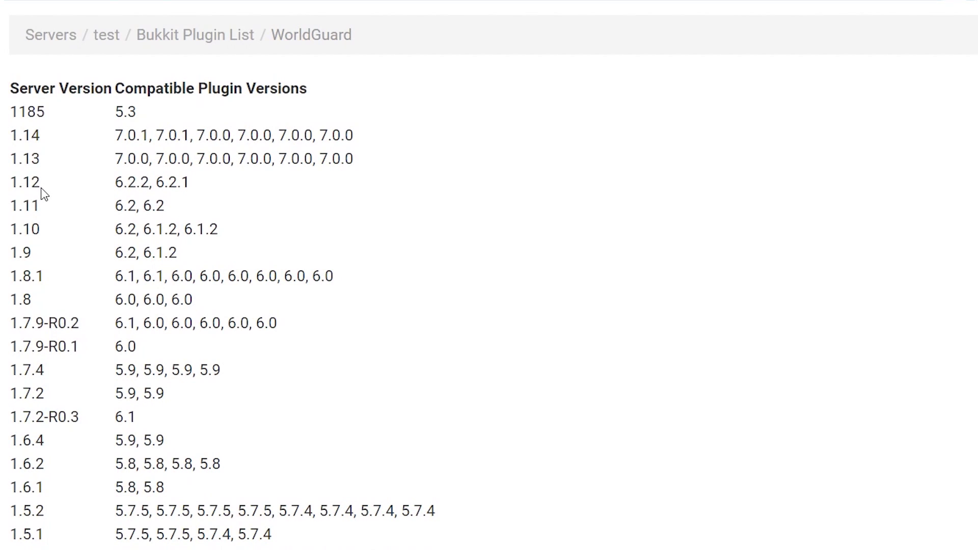
Step: Check the WorldGuard versions compatible with server version 1.12 and install the 6.2.2 release of Aug 30, 2018
left_click_drag(40, 182, 10, 186)
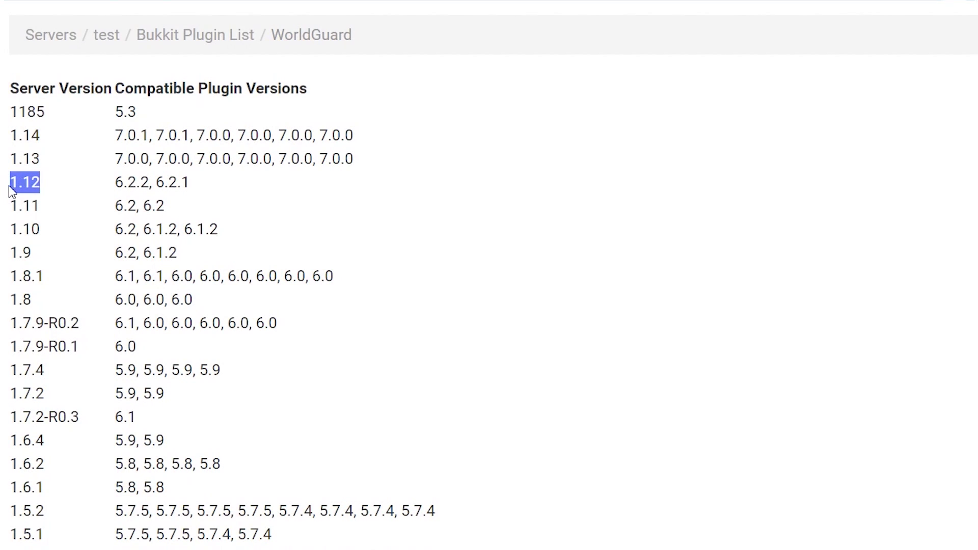
left_click(144, 182)
left_click_drag(147, 183, 129, 179)
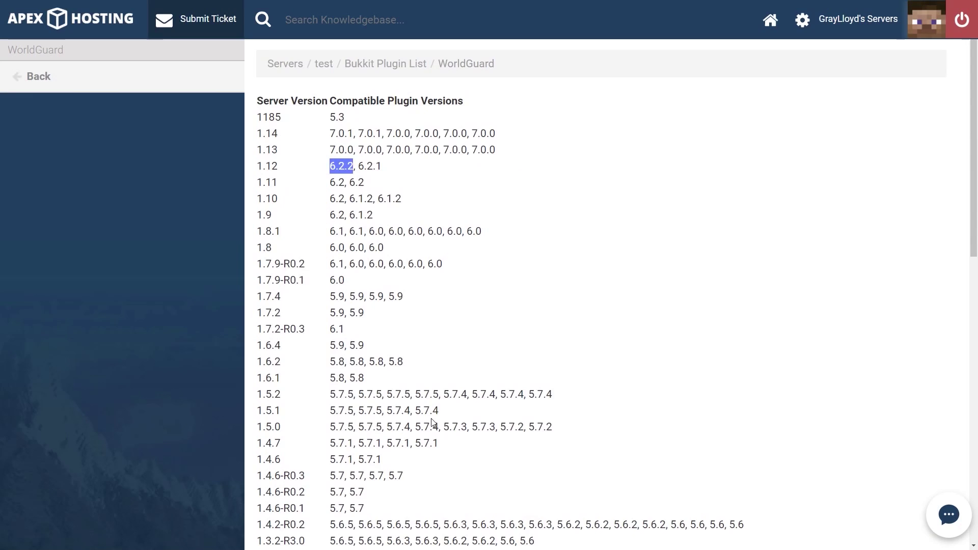
scroll(432, 422, "down", 12)
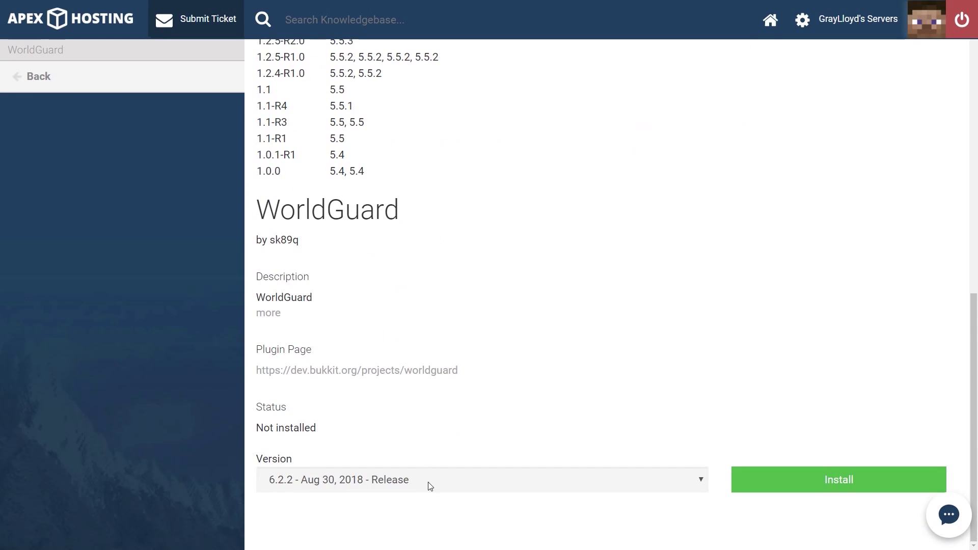
left_click(429, 481)
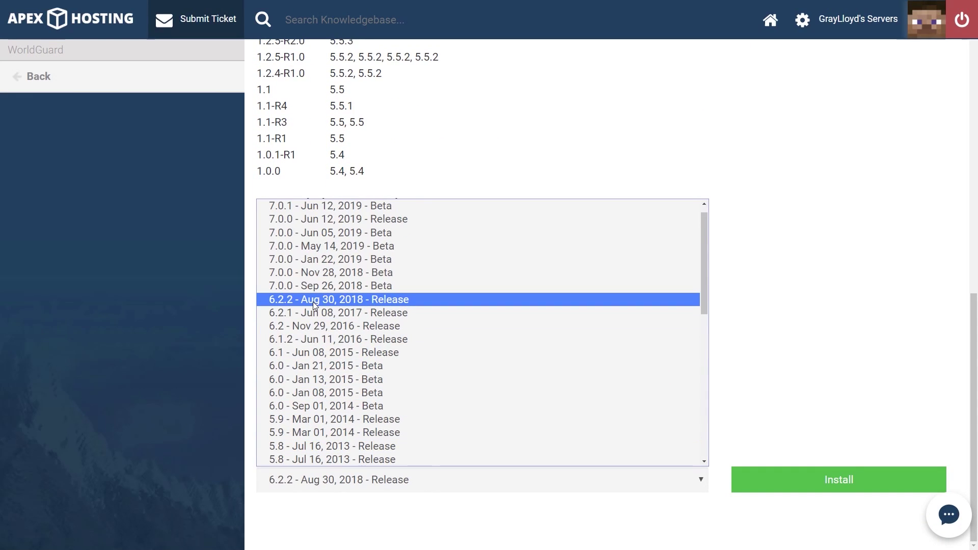
left_click(313, 305)
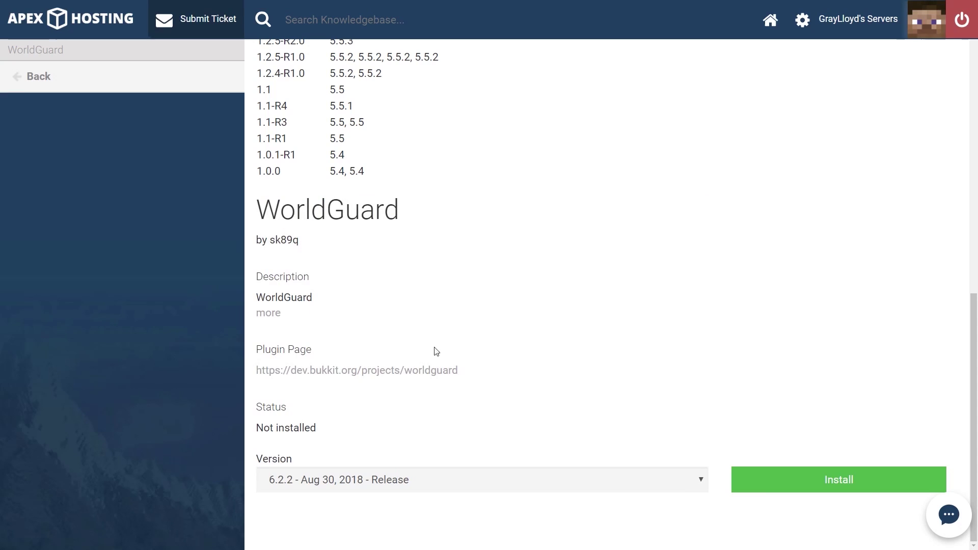
left_click(832, 486)
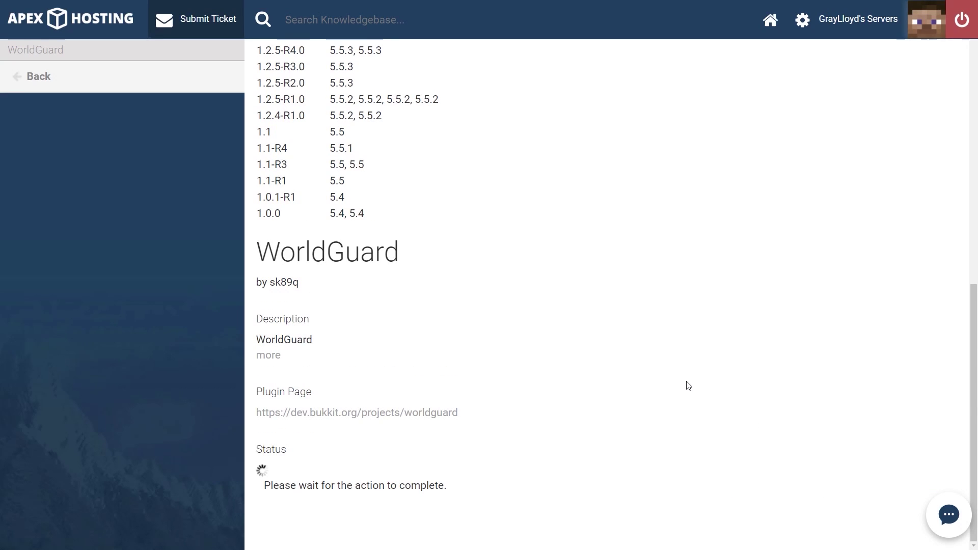
Step: Return to the test server's main page and restart the server
scroll(569, 423, "up", 13)
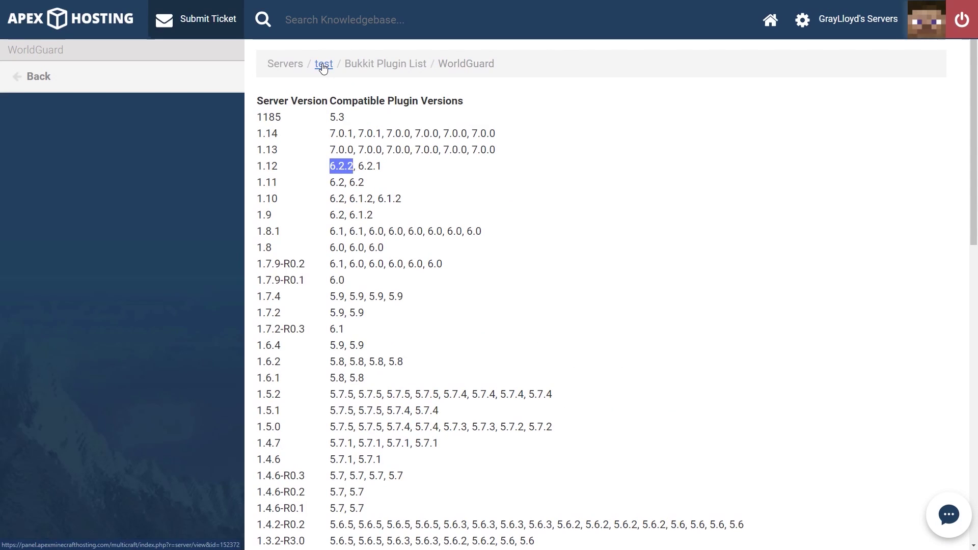
left_click(323, 67)
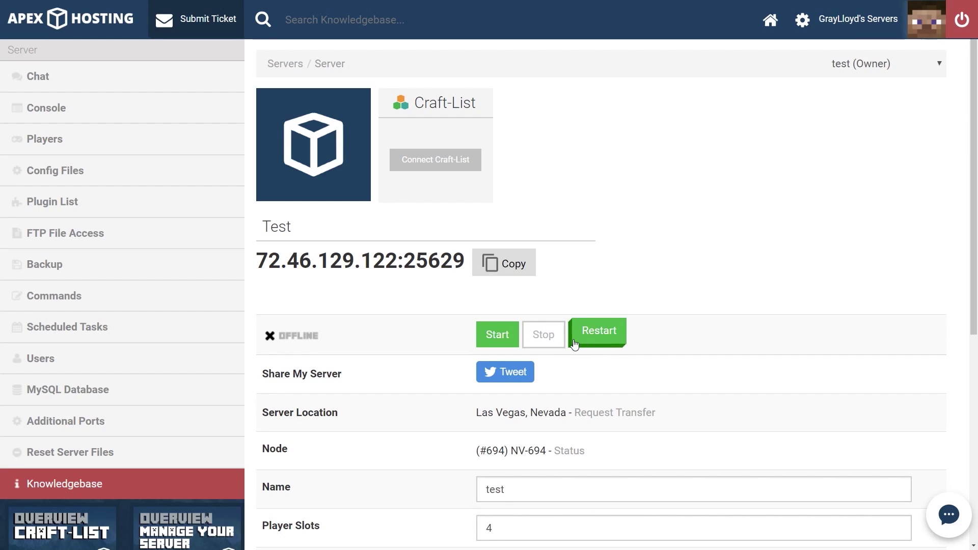
left_click(575, 345)
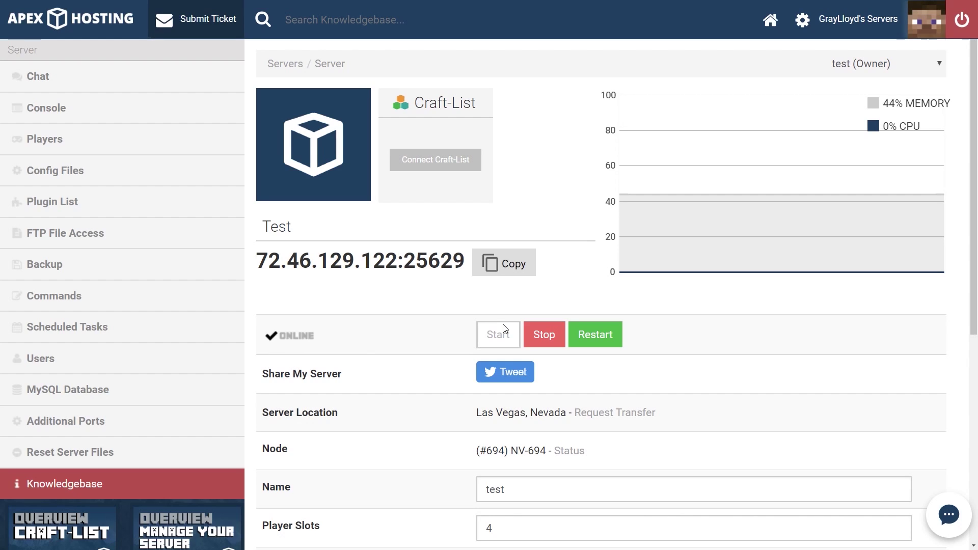
Step: Examine the server console's startup log for the lines that load and enable WorldEdit and WorldGuard
left_click(100, 107)
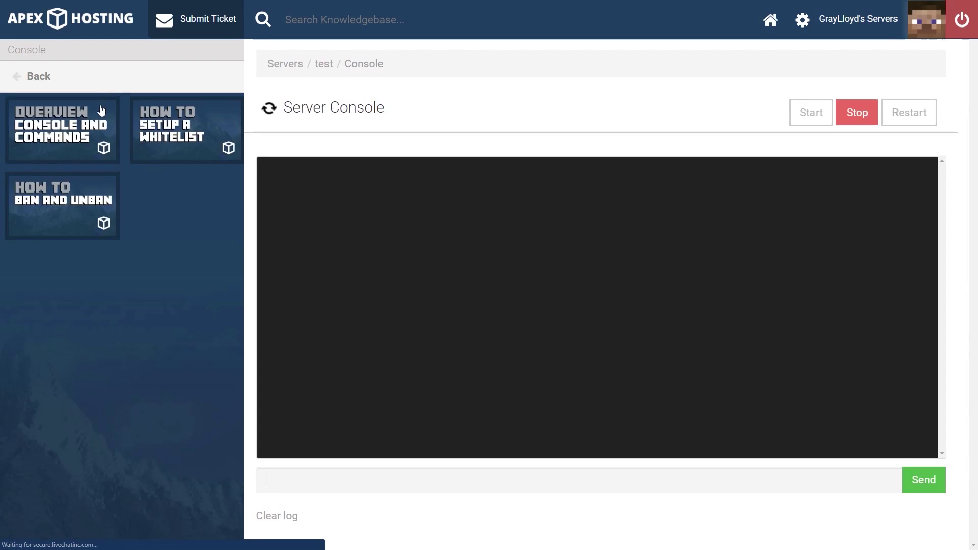
left_click_drag(398, 421, 640, 421)
scroll(487, 432, "up", 5)
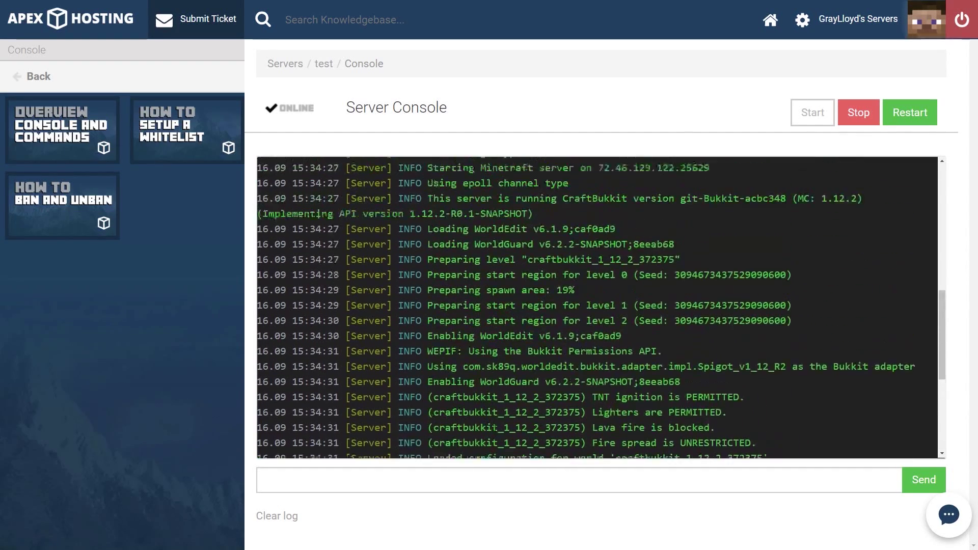
scroll(468, 303, "down", 1)
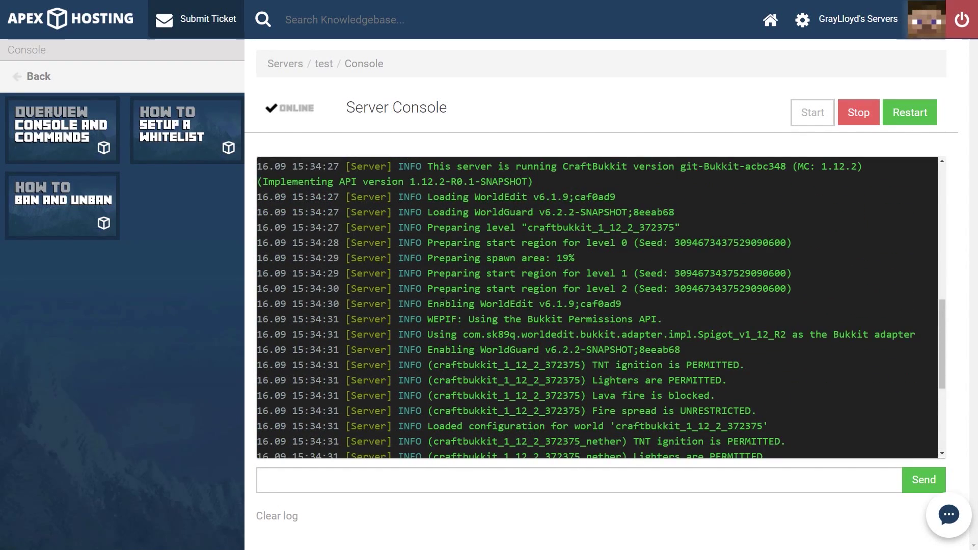
left_click_drag(427, 304, 316, 163)
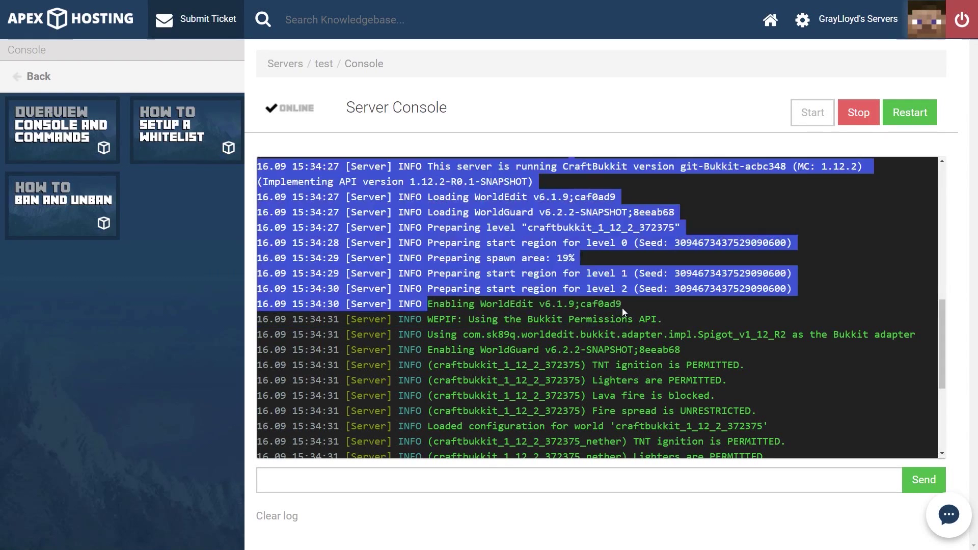
left_click_drag(433, 349, 639, 349)
left_click(641, 350)
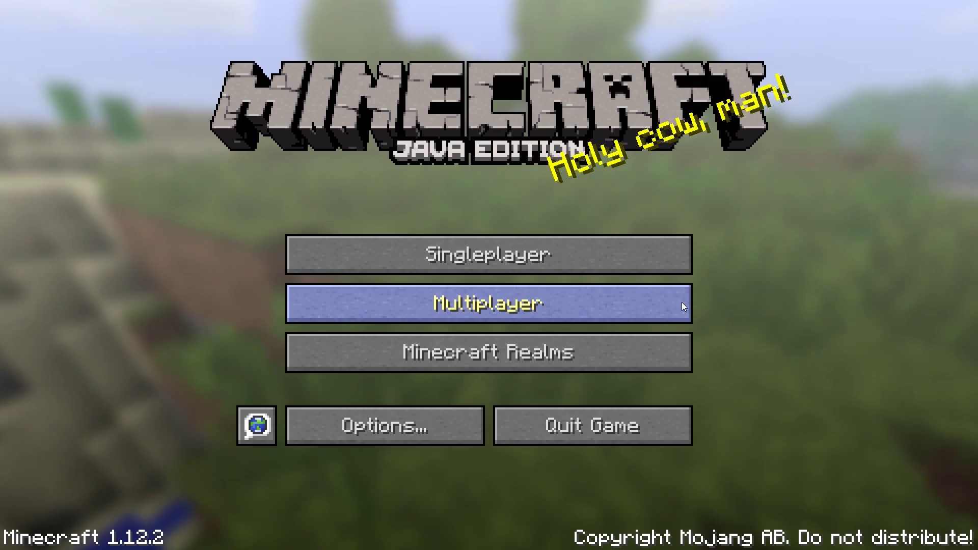
Step: Switch to Minecraft 1.12.2, join the Test multiplayer server and fly up to the unfinished wooden house
left_click(681, 302)
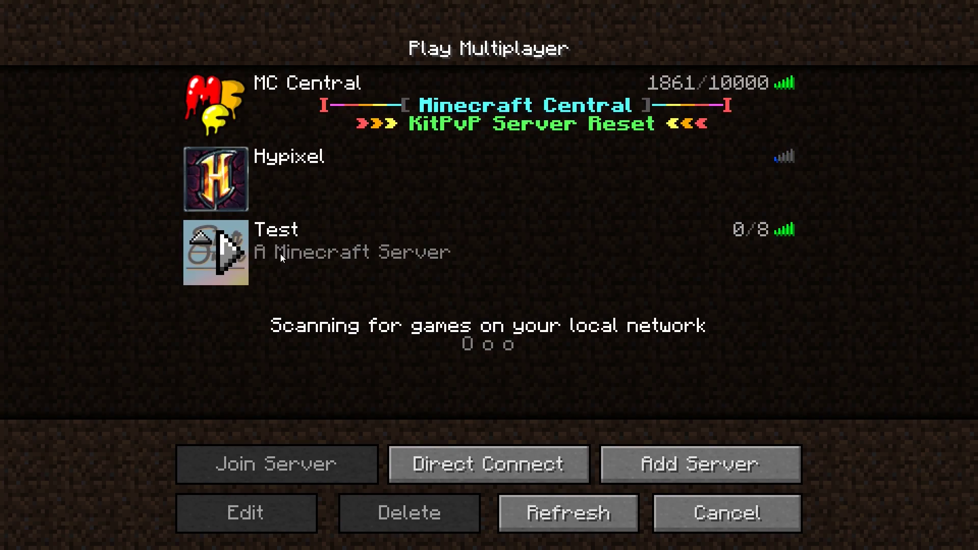
left_click(232, 245)
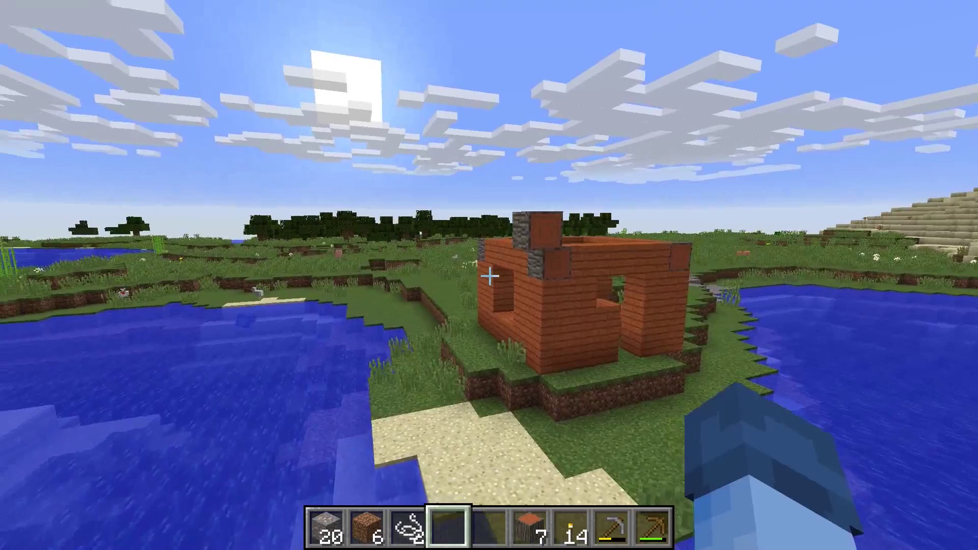
key("d")
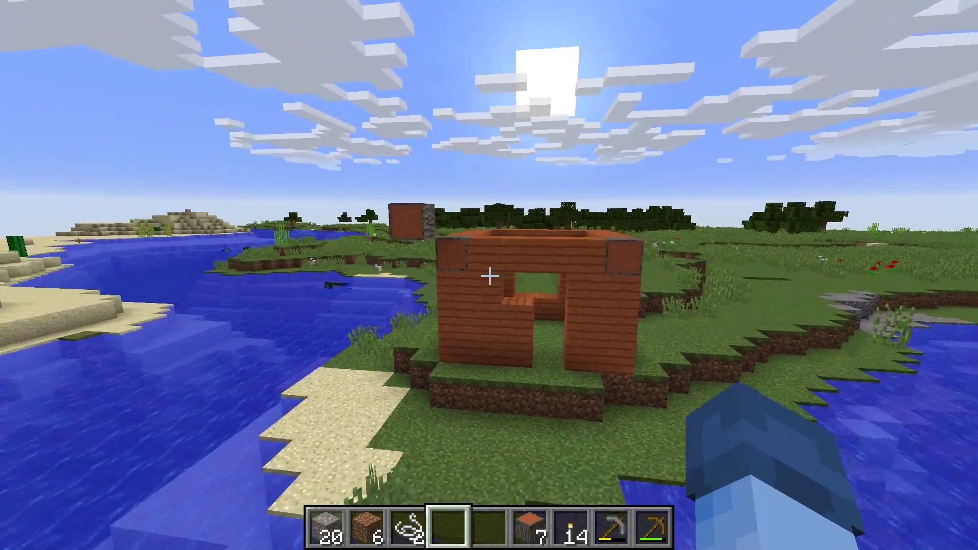
key("d")
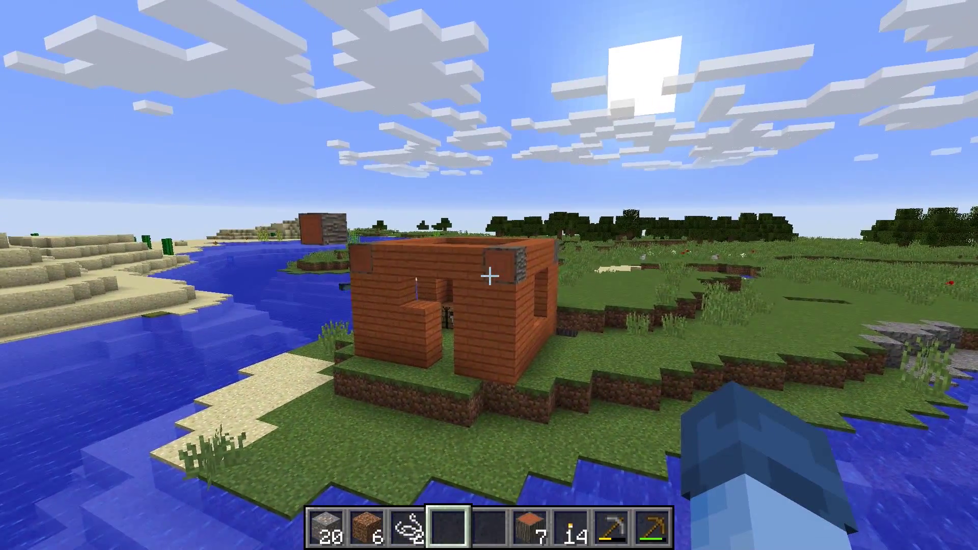
key("w")
Step: Get the WorldEdit selection axe with the command //wand
key("slash")
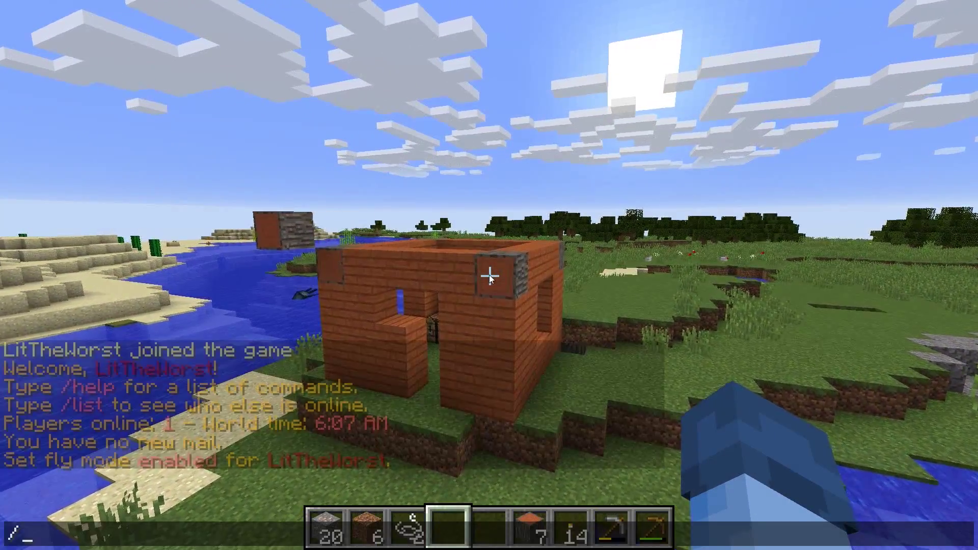
type("/wand")
key("Return")
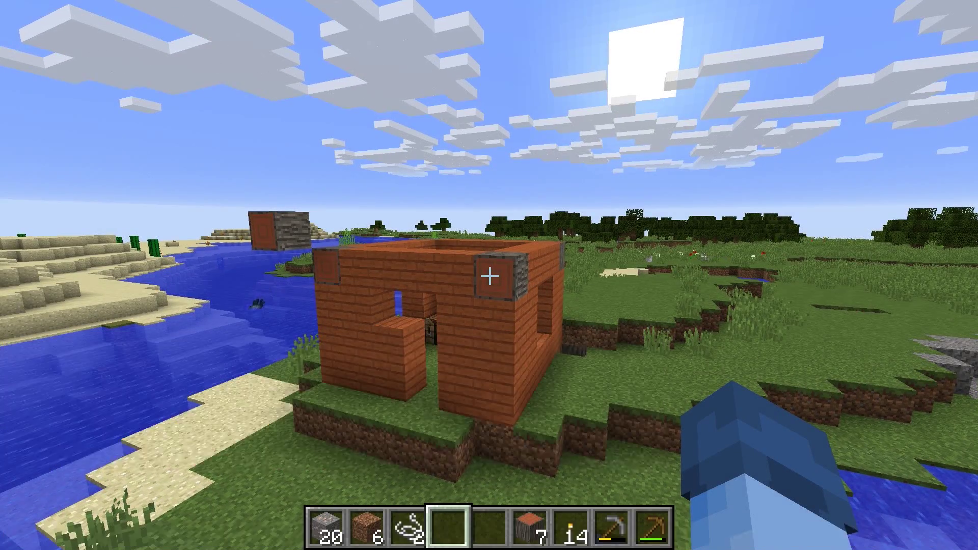
Step: Set the first selection position at (-140, 68, 229), on the log block floating outside the house's upper corner
key("w")
key("d")
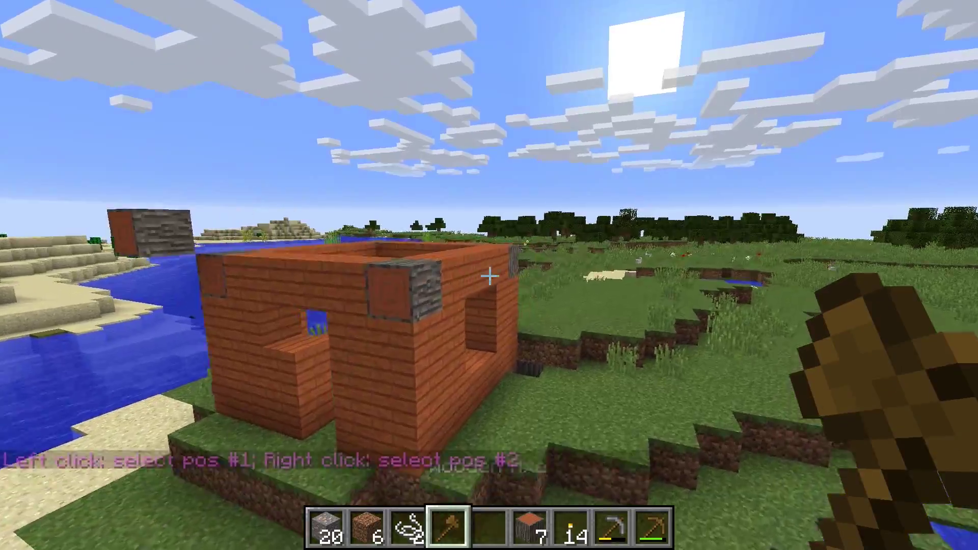
key("a")
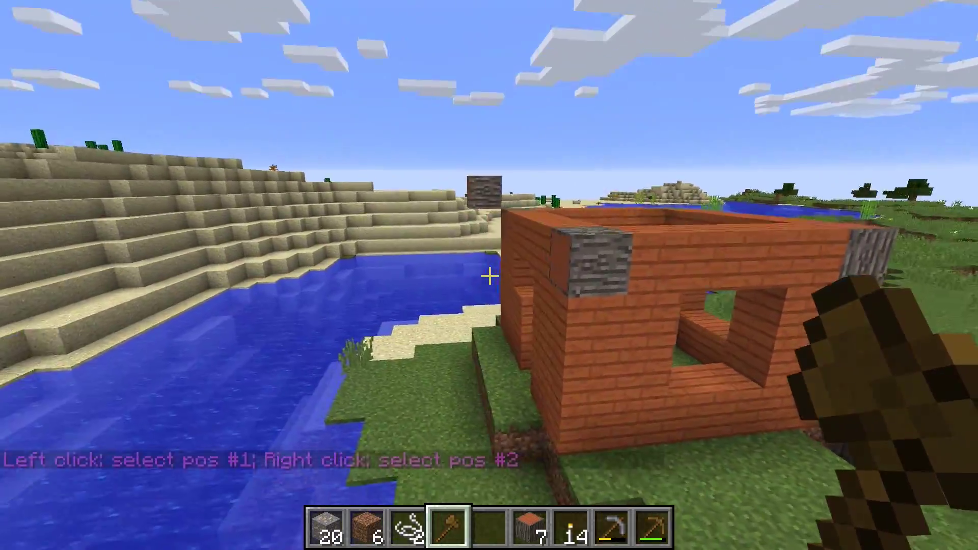
key("w")
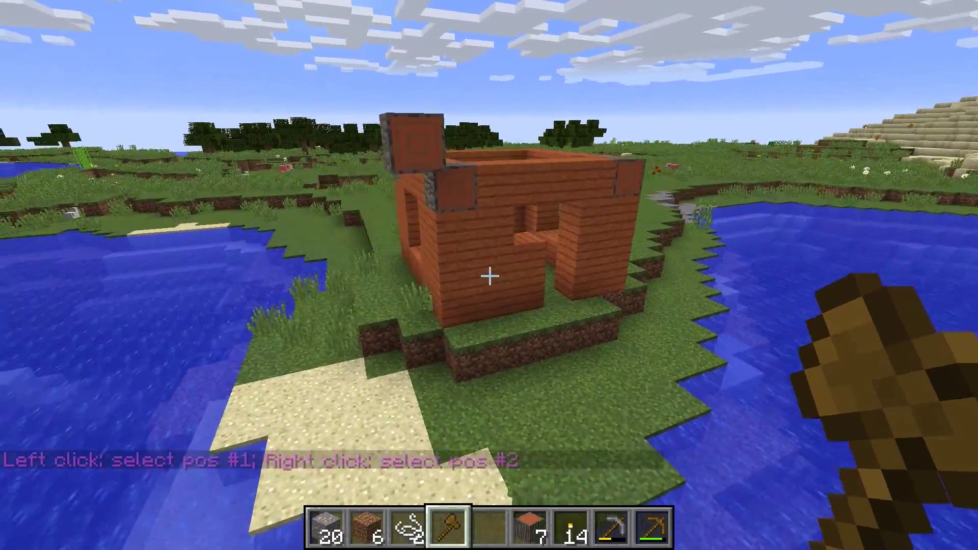
key("d")
key("space")
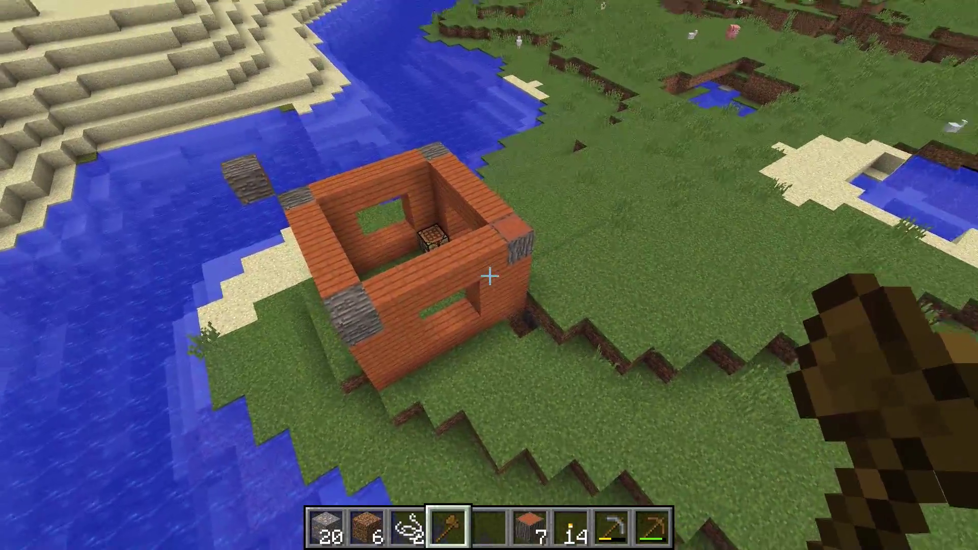
key("a")
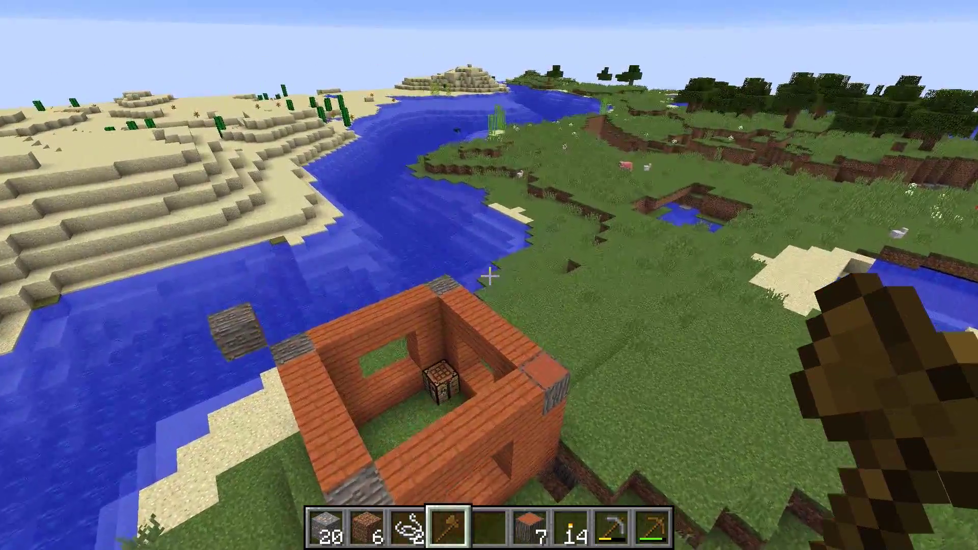
key("s")
key("a")
key("d")
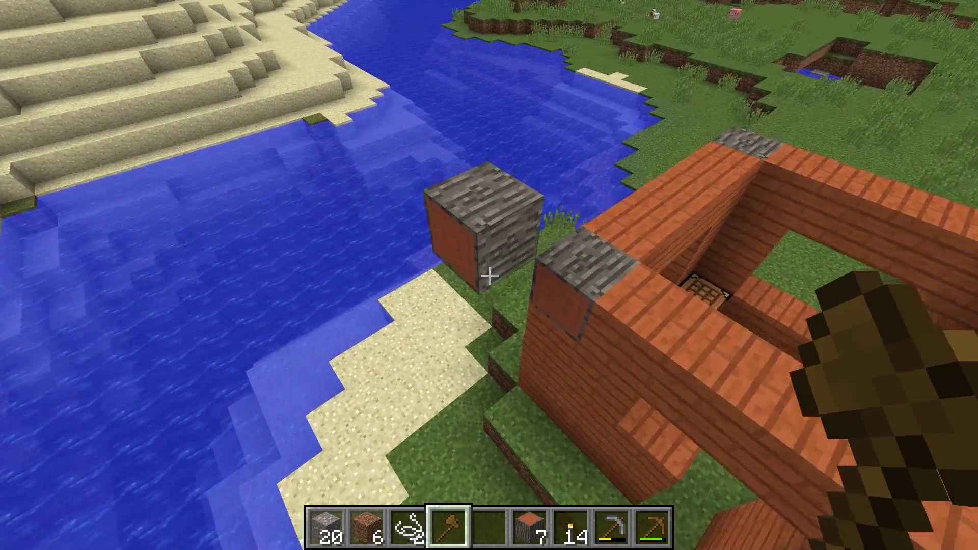
key("w")
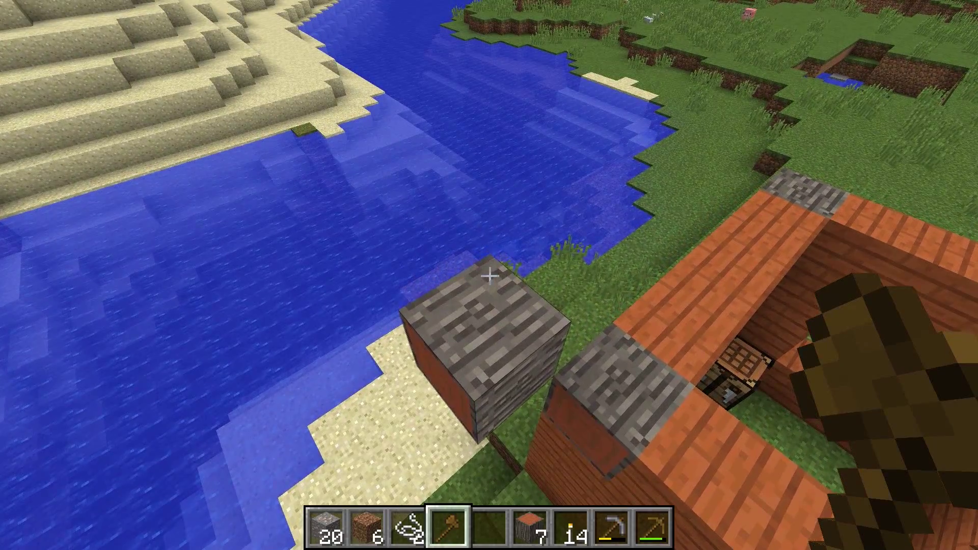
Step: Set the second selection position at (-133, 63, 236), on the ground outside the house's diagonally opposite corner
key("s")
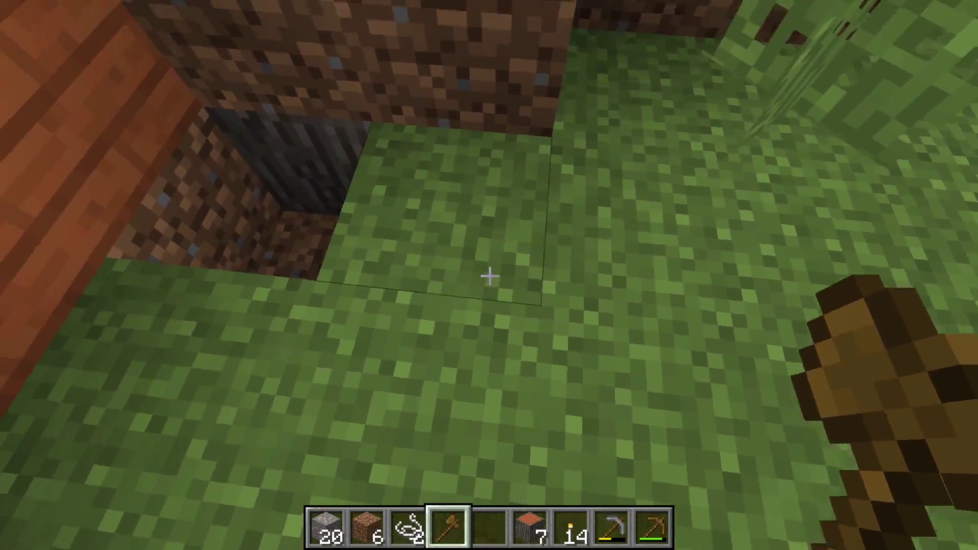
key("a")
key("s")
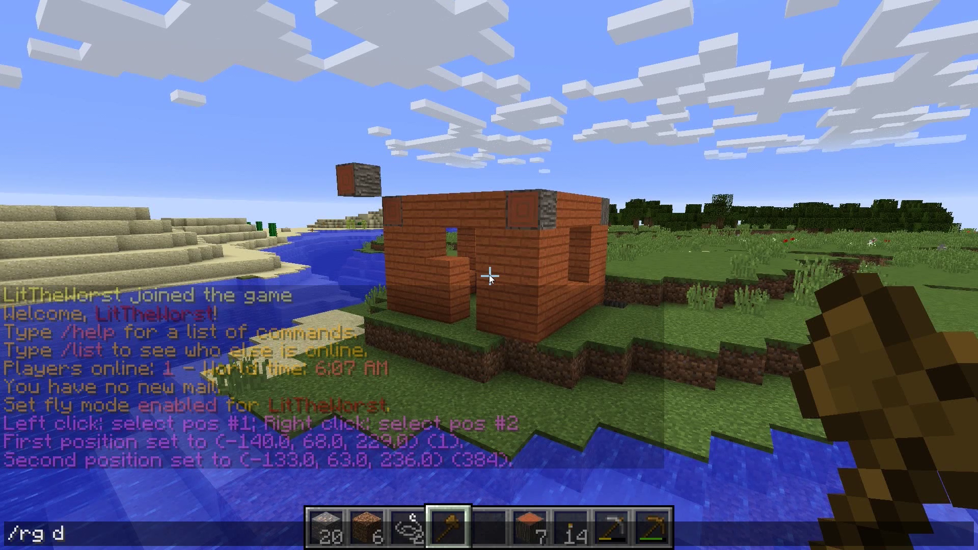
Step: Define the selected area as a WorldGuard region named test with /rg define test
type("ne test")
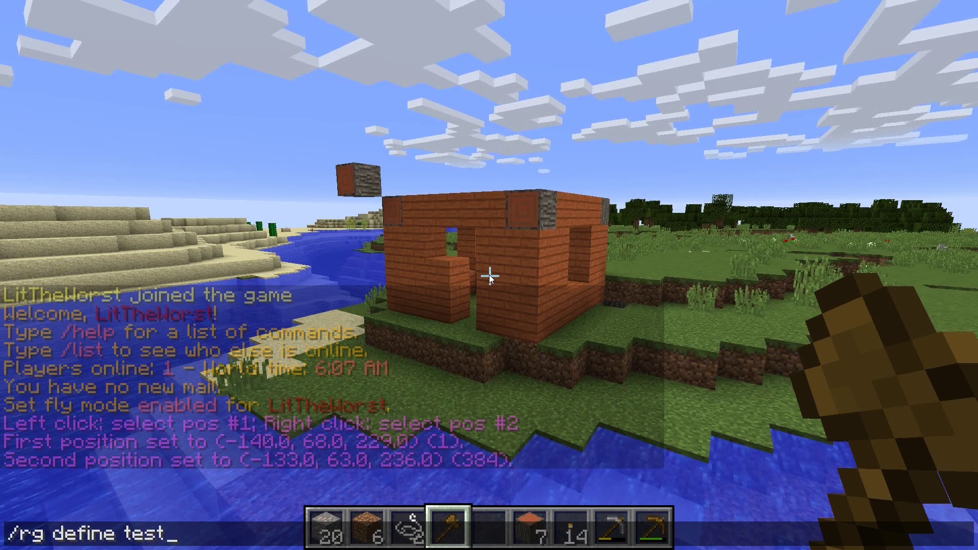
key("Return")
Step: Enter the house and break the upper plank block of the low wall beside the doorway with an empty hand
key("w")
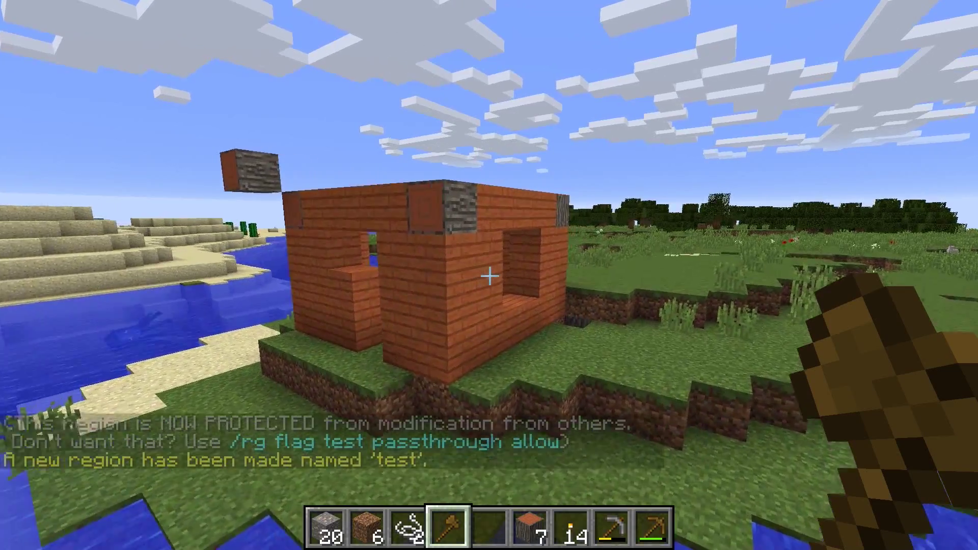
key("w")
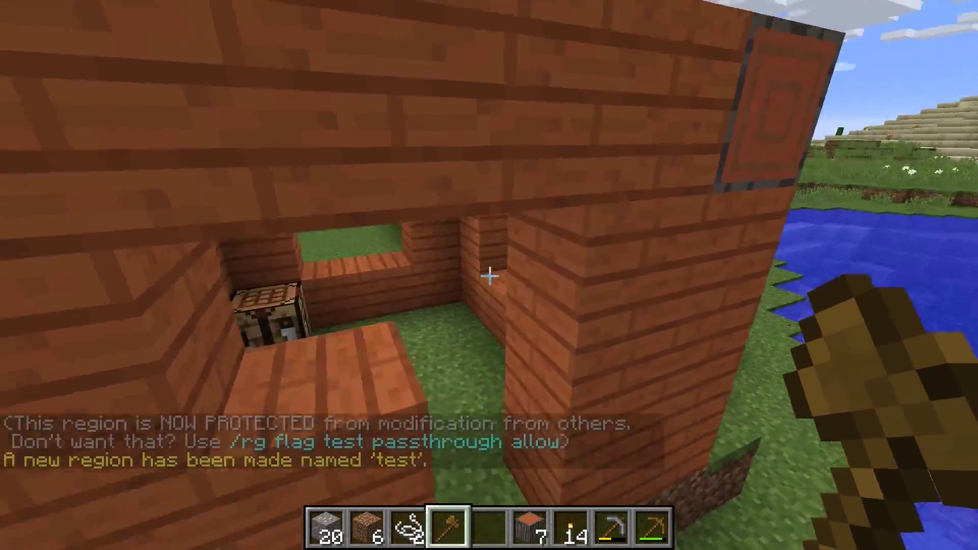
key("w")
scroll(489, 276, "down", 1)
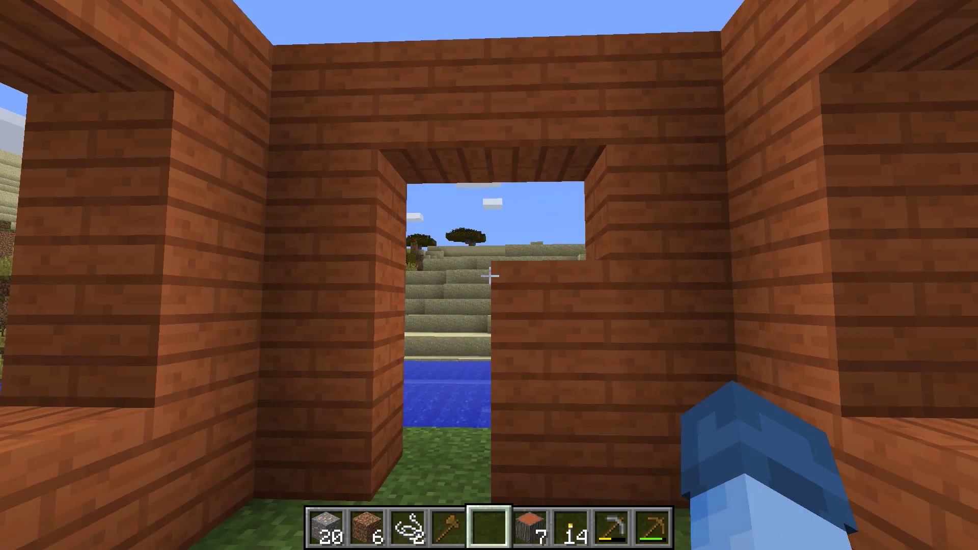
key("w")
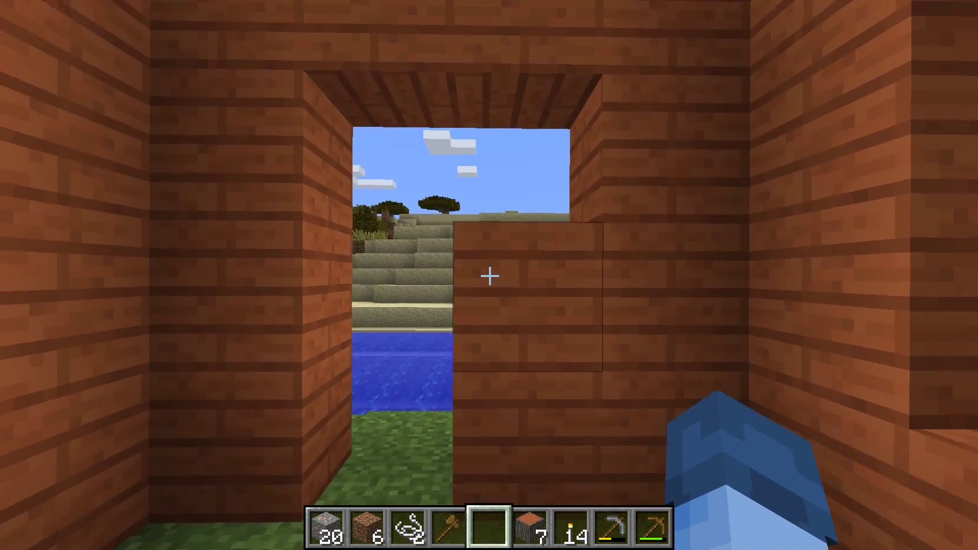
left_click(489, 275)
Step: Switch the game mode to survival with the /survival command
type("/")
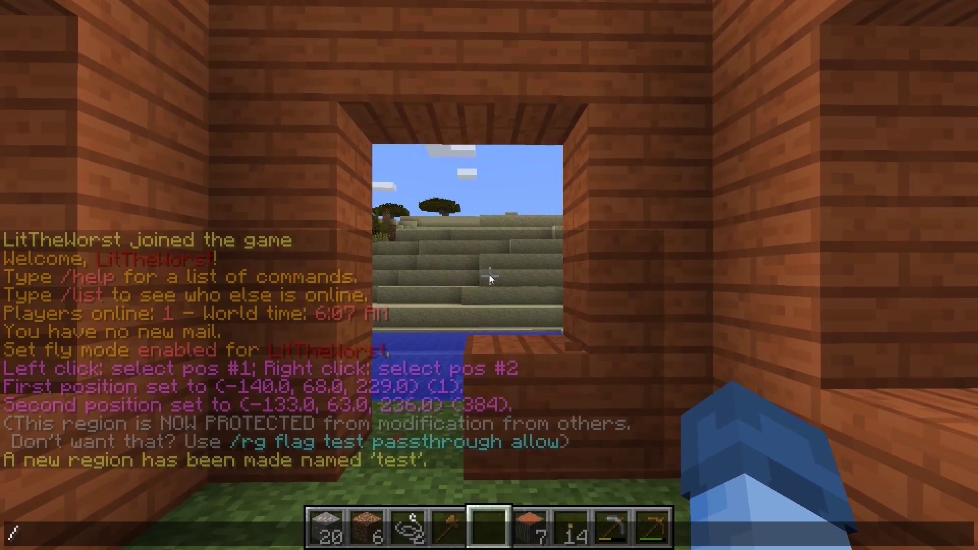
type("survival")
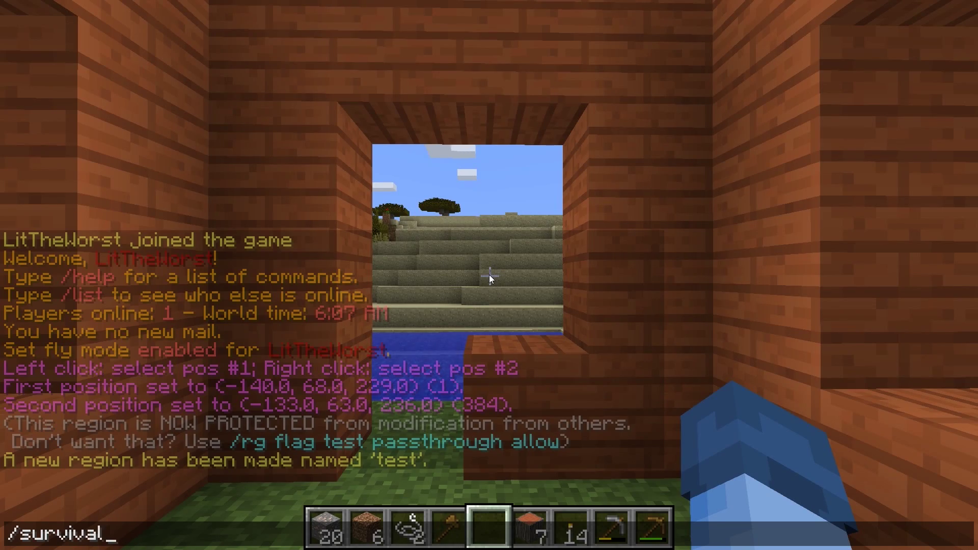
key("Return")
Step: Break the remaining plank block of the low wall beside the doorway and collect it, standing outside the house
key("w")
left_click_drag(489, 275, 489, 275)
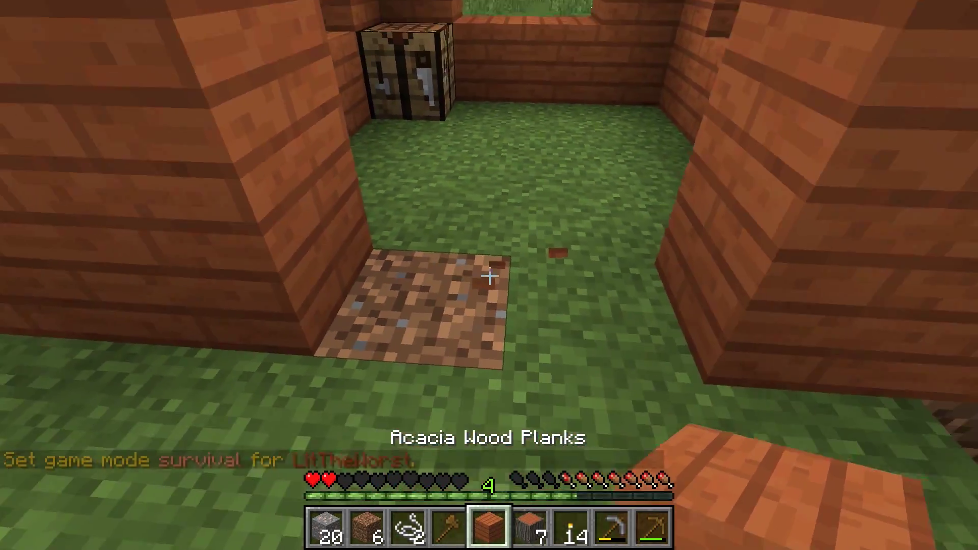
key("w")
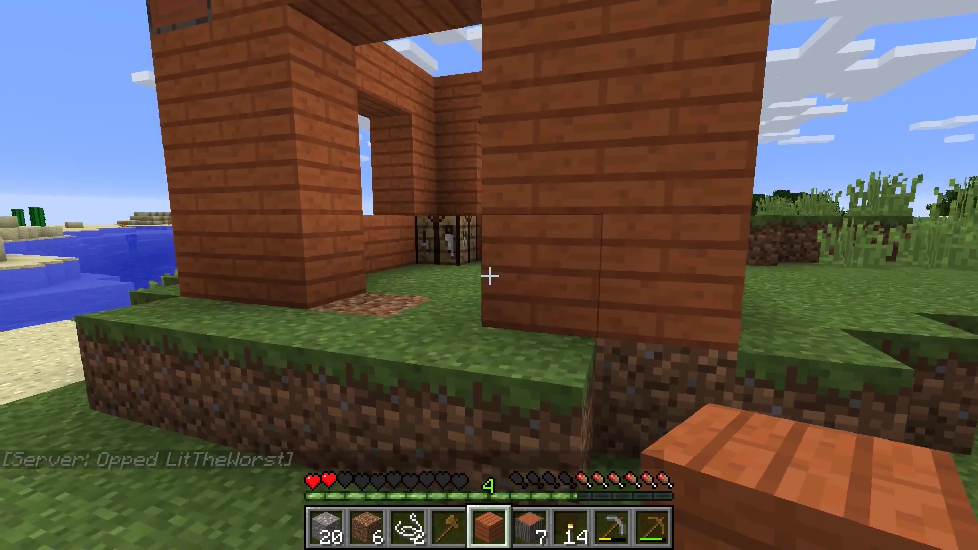
Step: Try to place dirt blocks against the raised ground edge outside the house's corners to test the region's boundary
key("w")
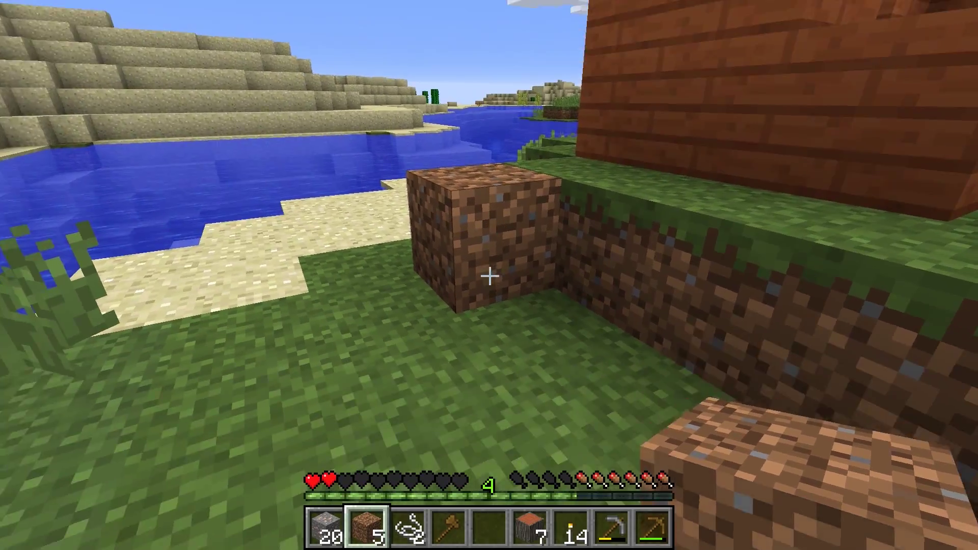
right_click(489, 276)
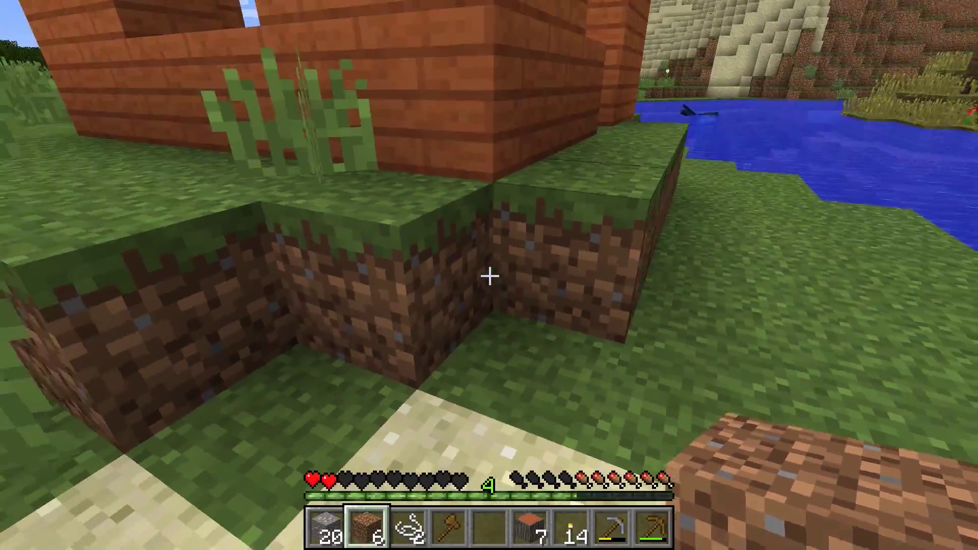
right_click(489, 277)
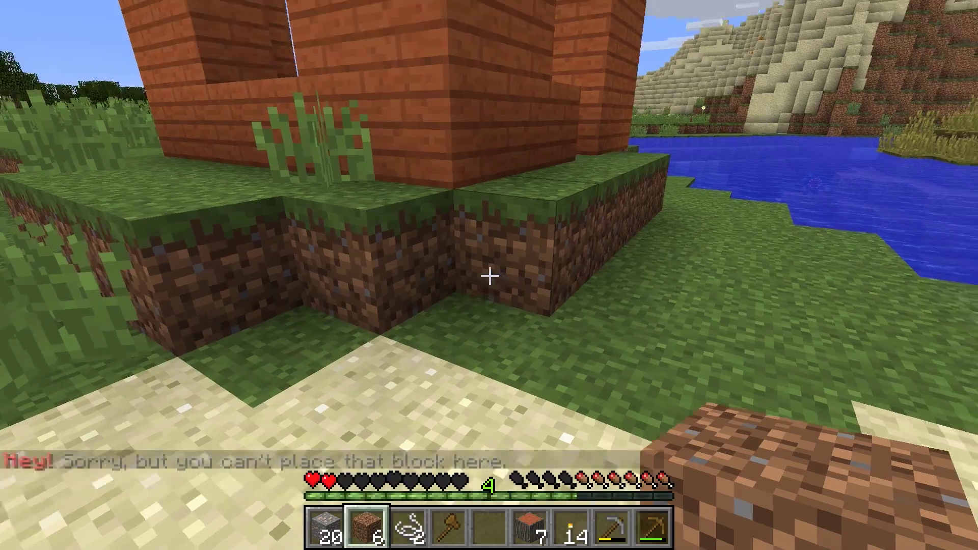
Step: Walk around the house and switch the game mode to creative
key("w")
key("w")
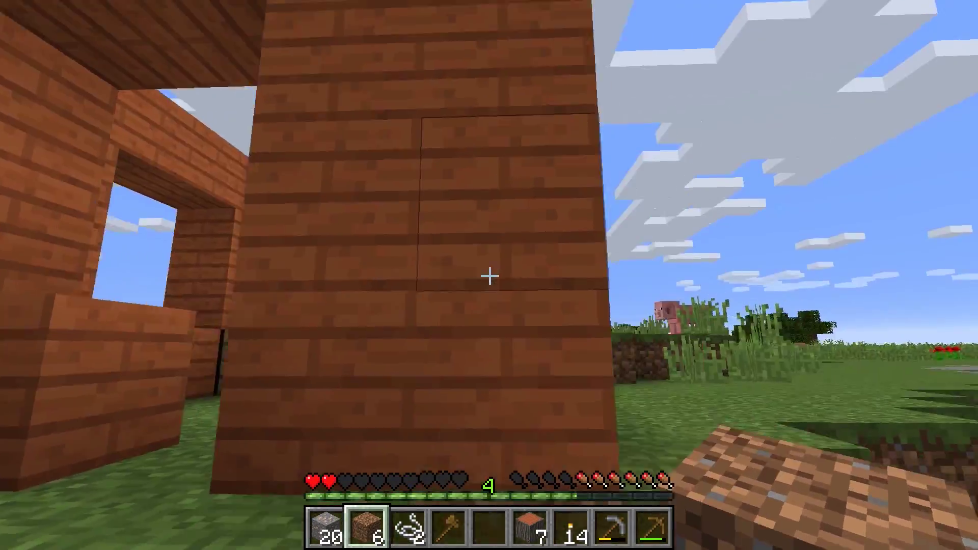
key("s")
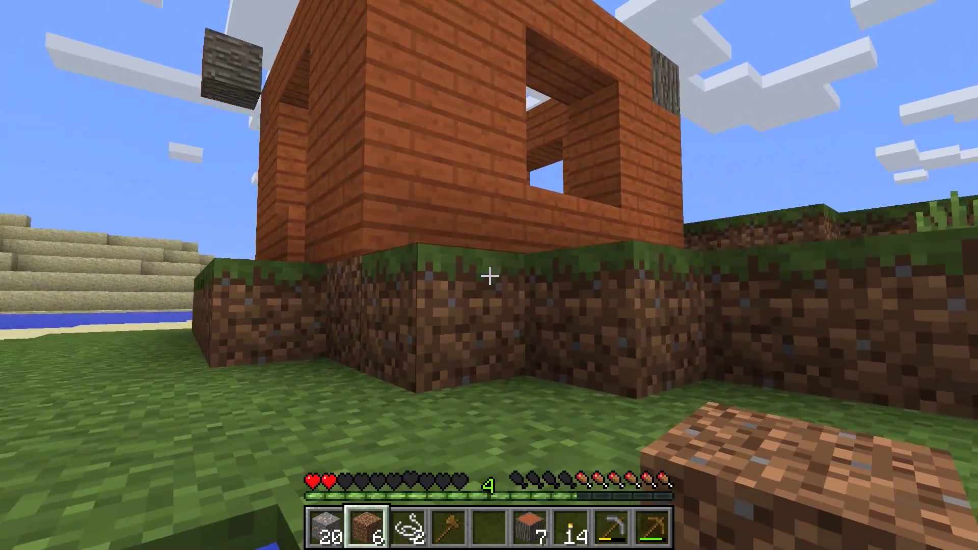
key("w")
key("s")
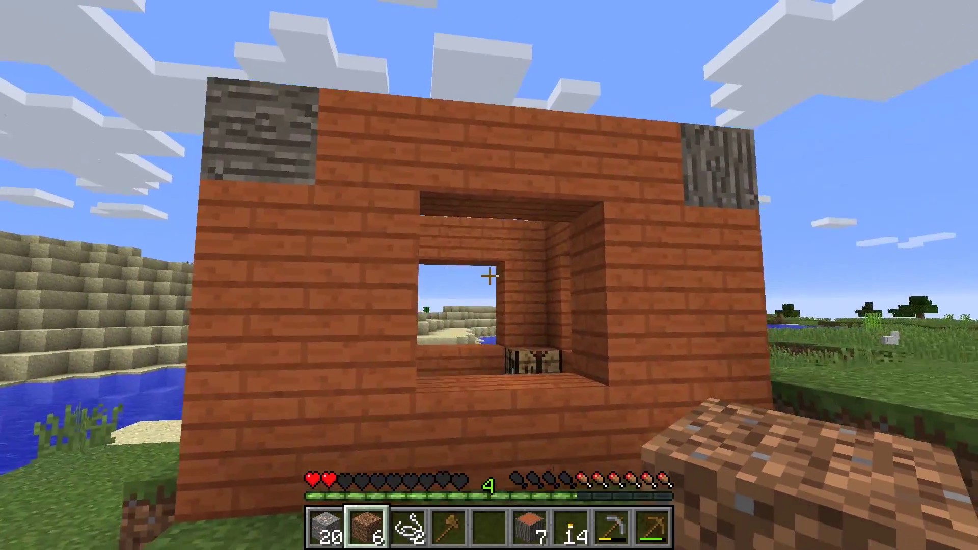
key("w")
key("slash")
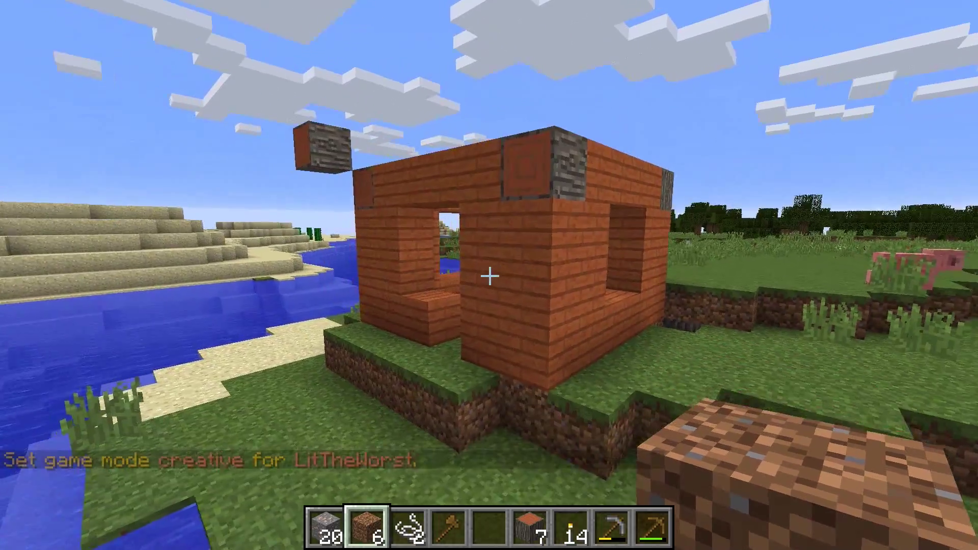
Step: Fly up with the wooden axe and set the first selection position at (-140, 68, 229) on the floating log block
key("a")
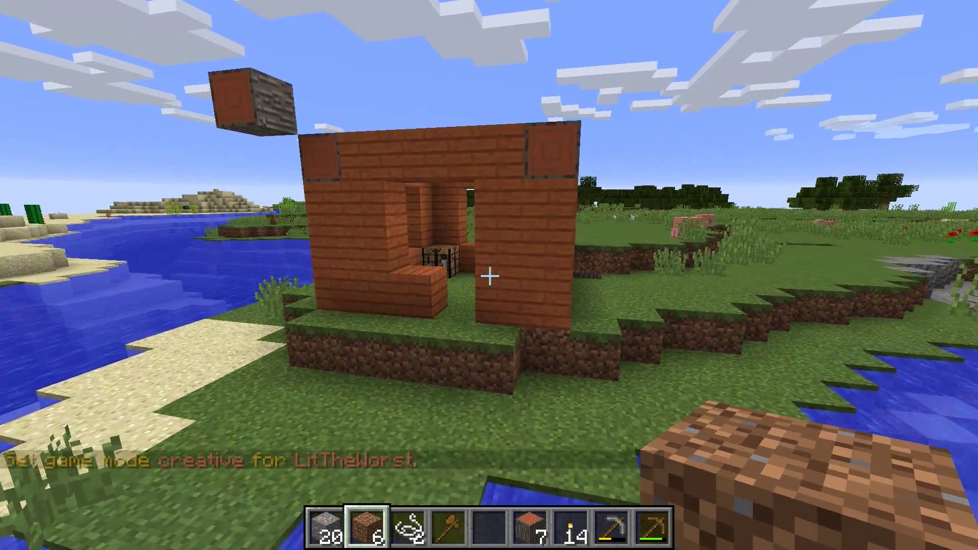
scroll(489, 275, "down", 2)
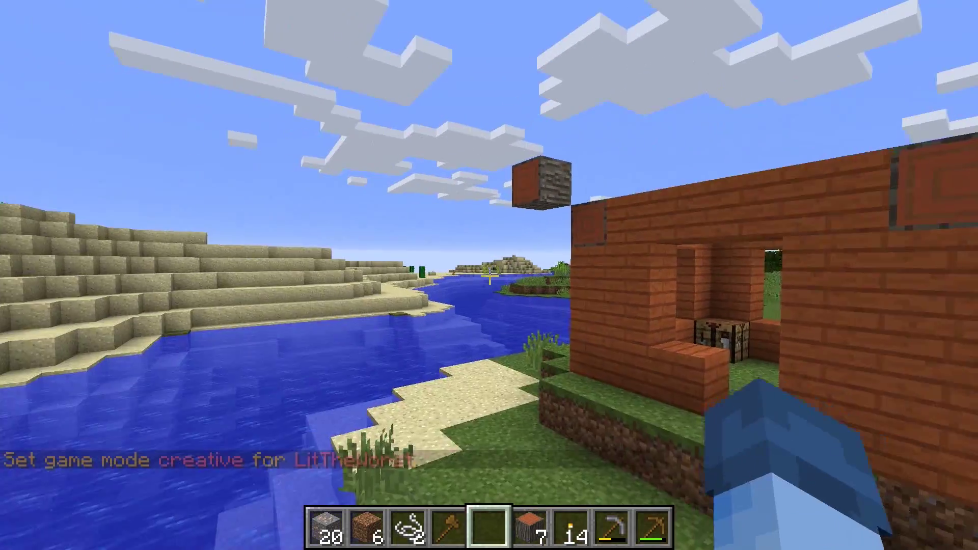
key("space")
key("space")
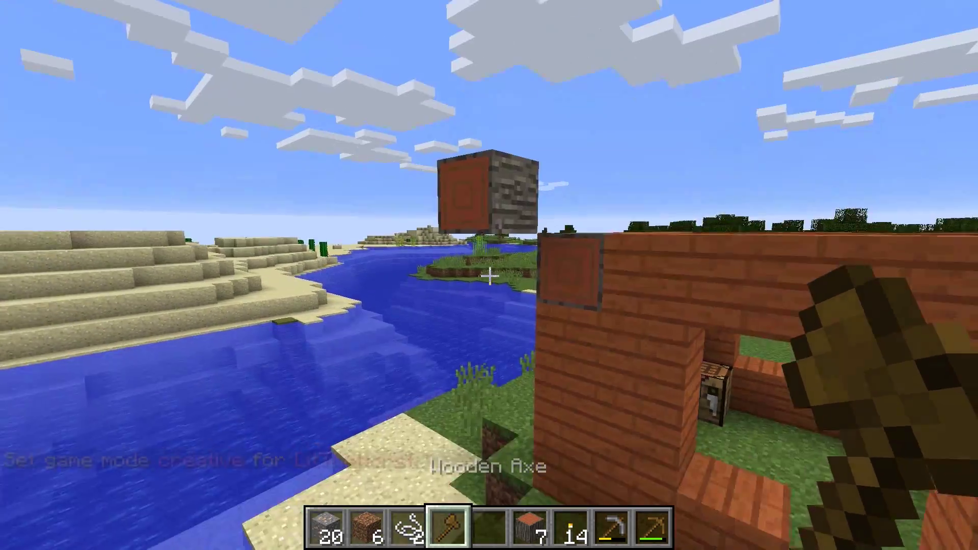
key("w")
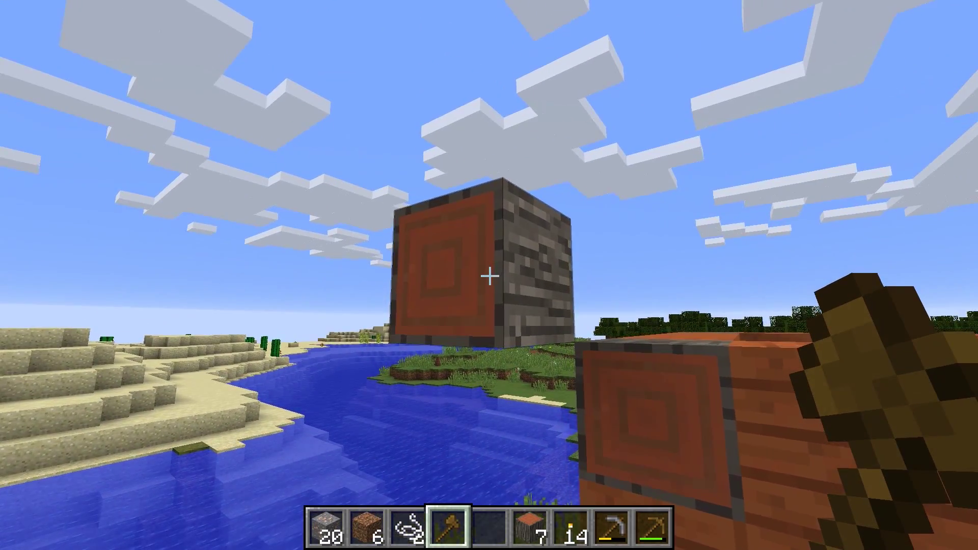
left_click(489, 276)
Step: Set the second selection position at (-133, 63, 236), in the ground at the house's opposite corner, and expand the selection vertically with //expand vert
key("w")
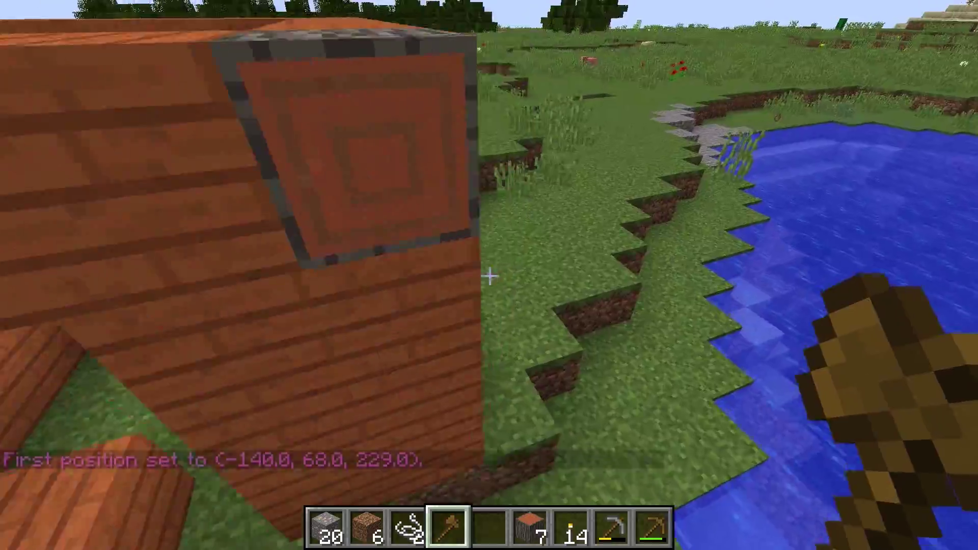
key("shift")
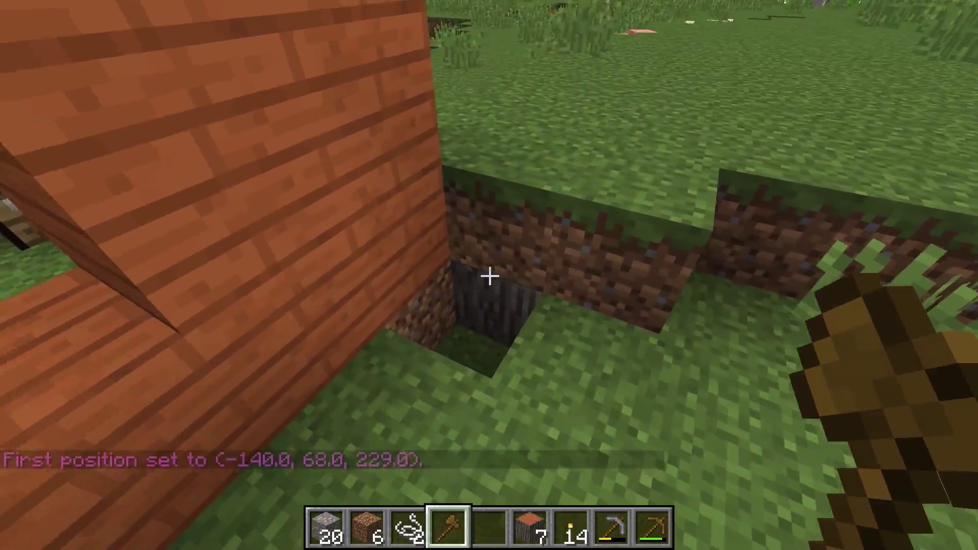
right_click(489, 275)
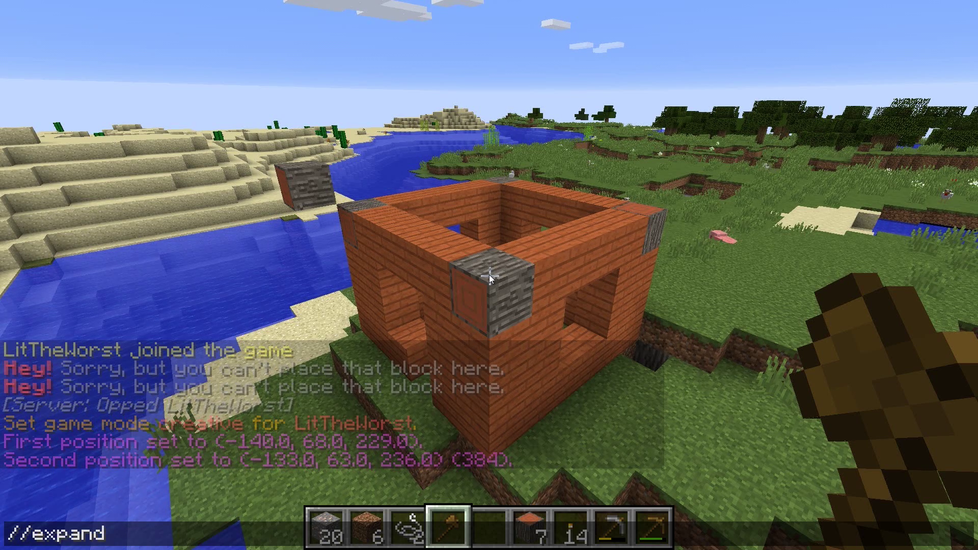
type("t")
key("Return")
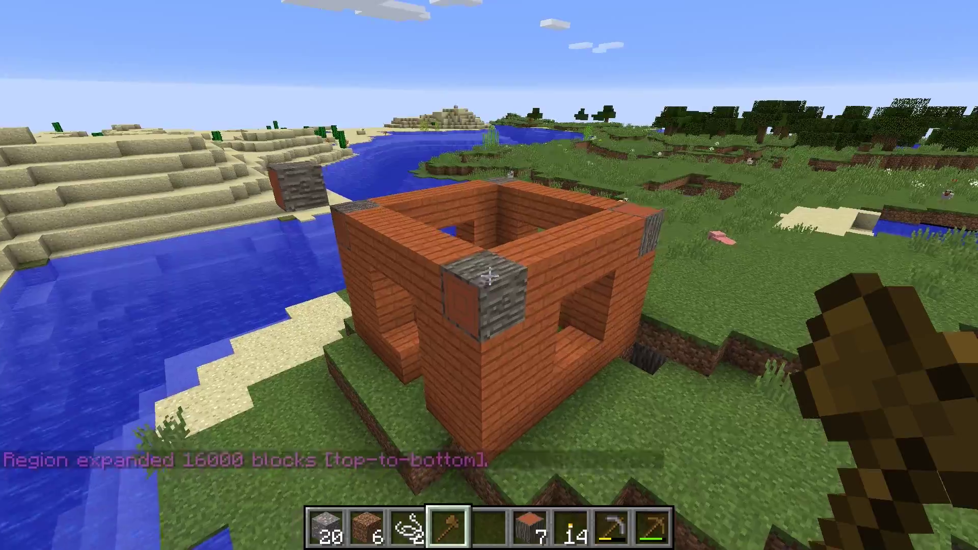
Step: Examine the vertically expanded selection from the air, looking over the house, the sky above it and the ground below
key("w")
key("a")
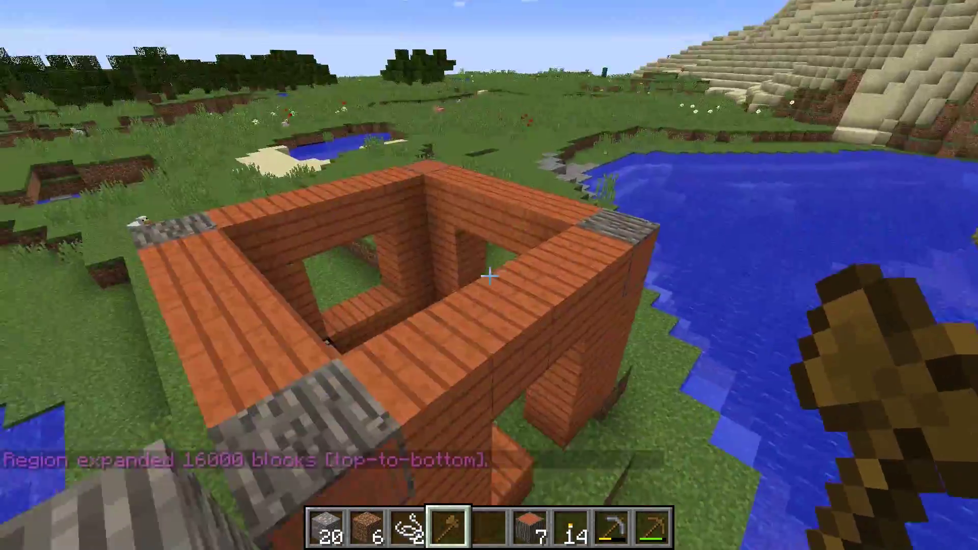
key("s")
key("d")
key("w")
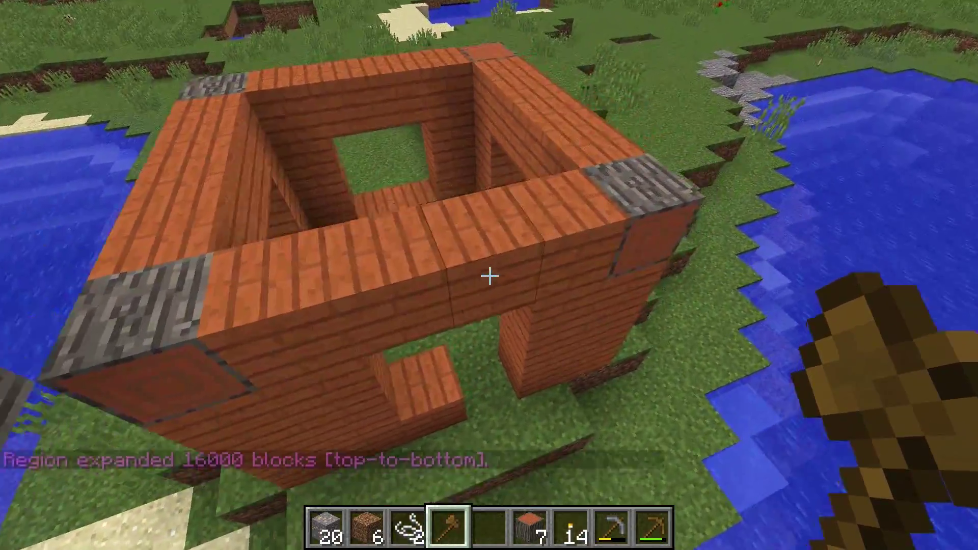
key("s")
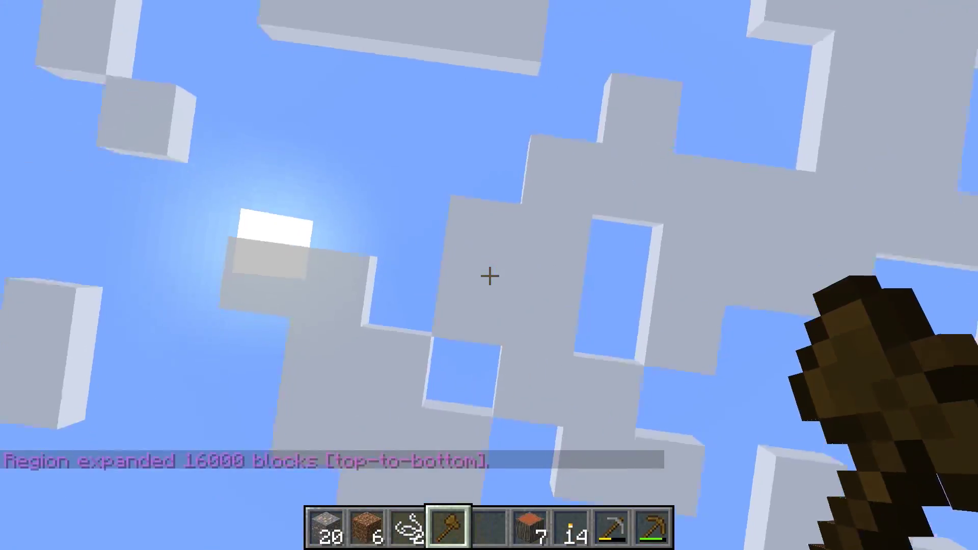
key("s")
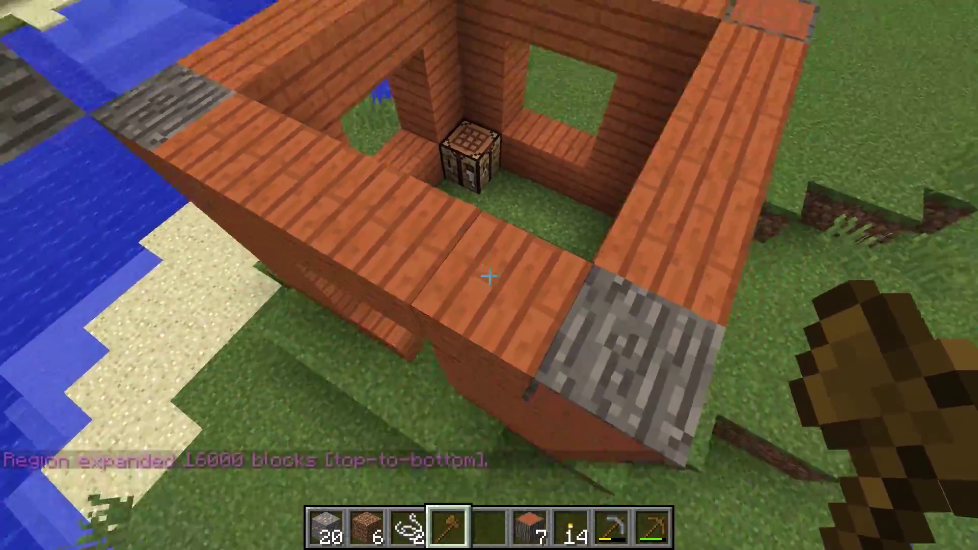
key("s")
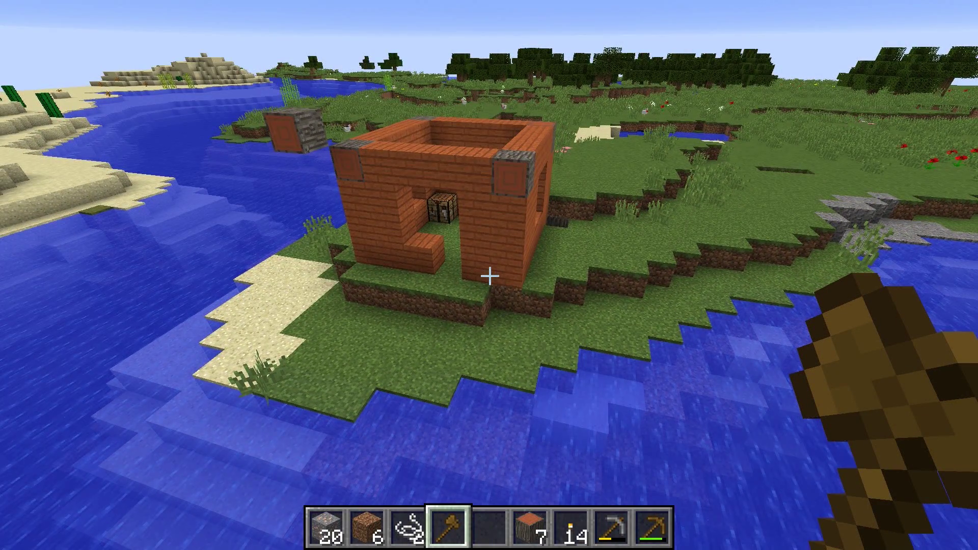
Step: Update the existing WorldGuard region test to the expanded selection with /rg redefine test
key("w")
key("slash")
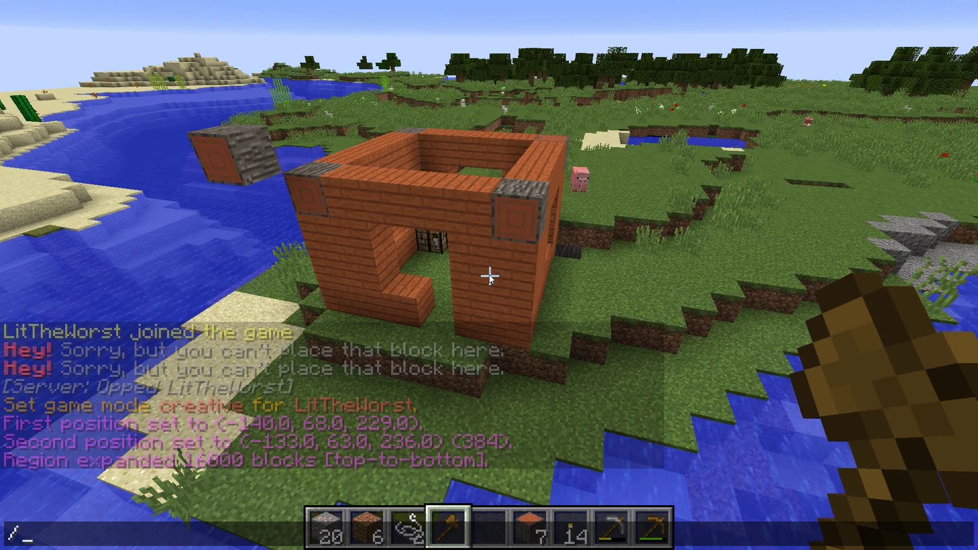
type("rg de")
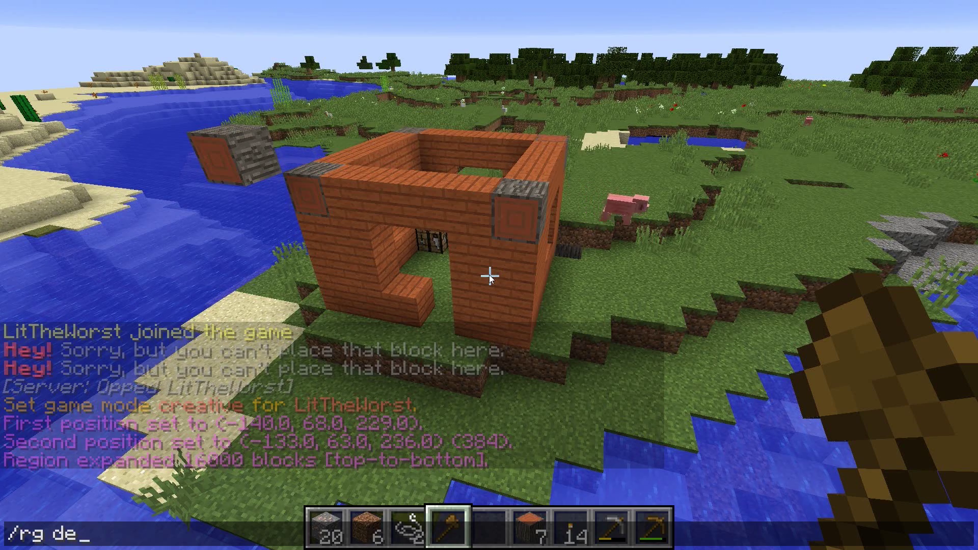
type("fine test")
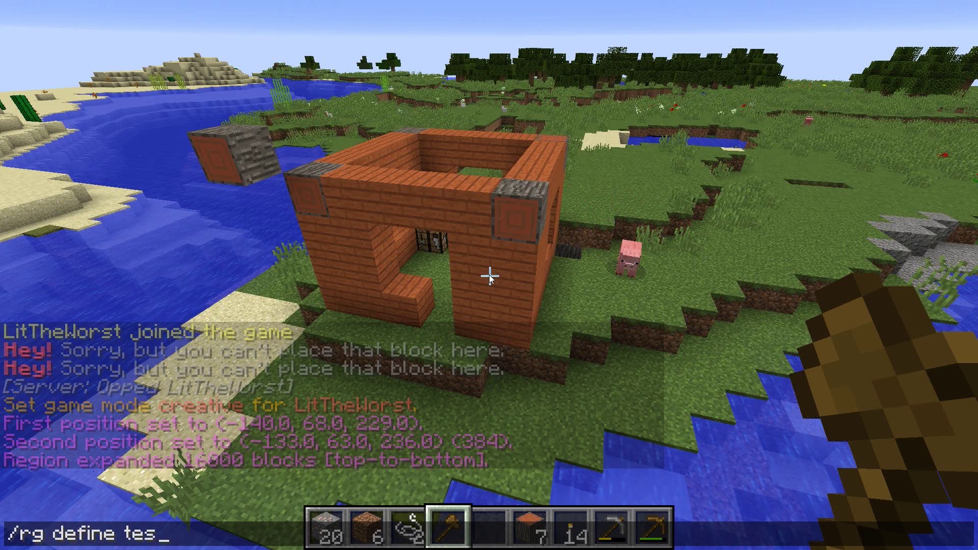
key("BackSpace")
type("2")
key("BackSpace")
key("Left")
key("Left")
key("Left")
key("Left")
key("Left")
key("Left")
key("Left")
key("Left")
key("Left")
key("Left")
key("Left")
key("Left")
type("re")
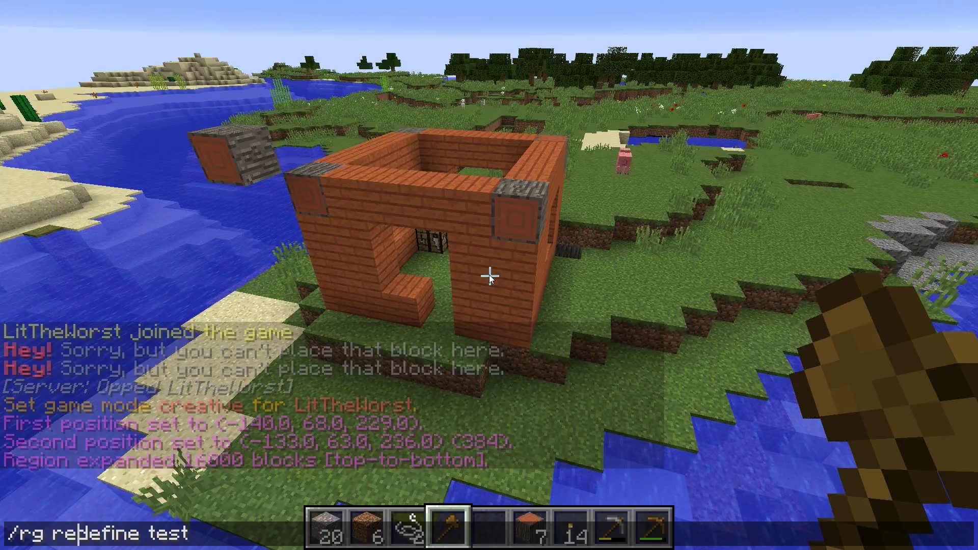
key("Return")
Step: Fly around the house to examine the area covered by the redefined region, including the sky above it
key("w")
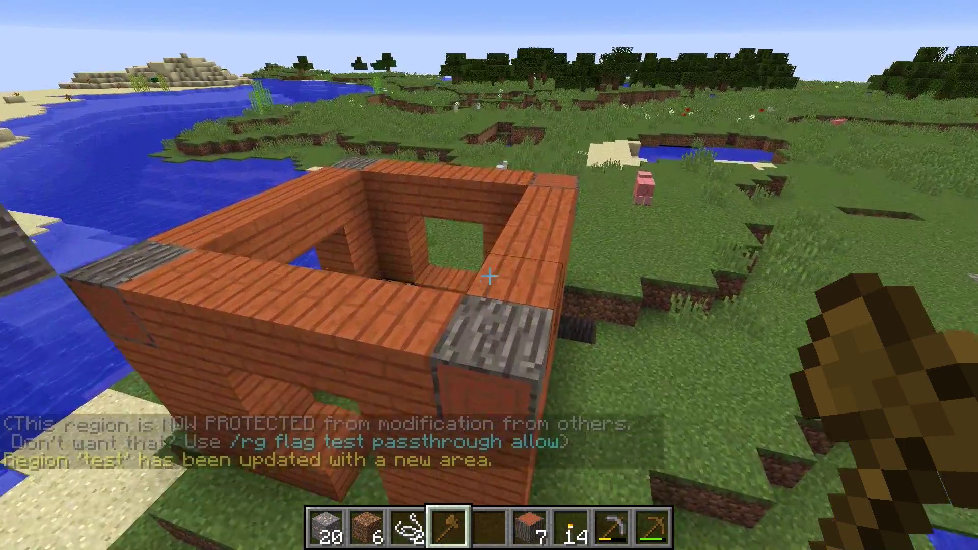
key("s")
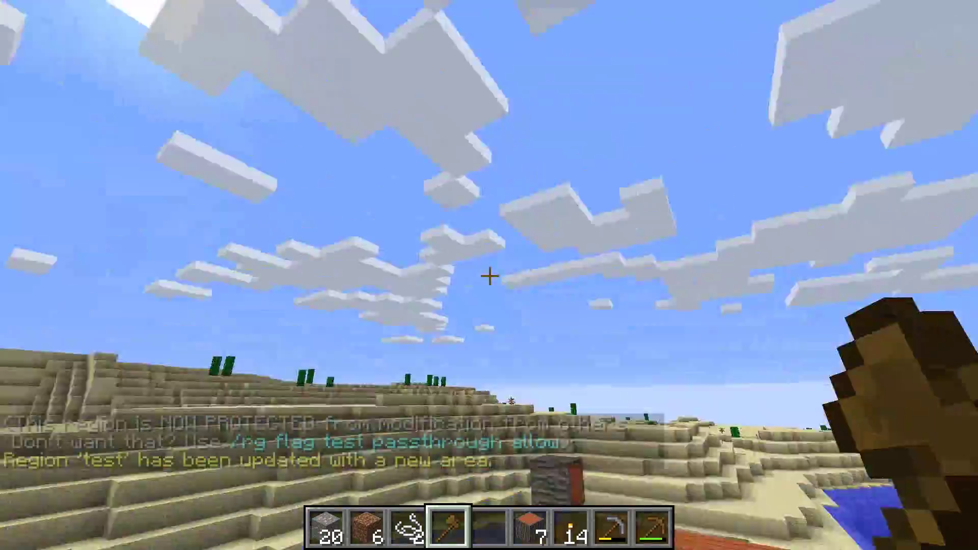
key("w")
key("w")
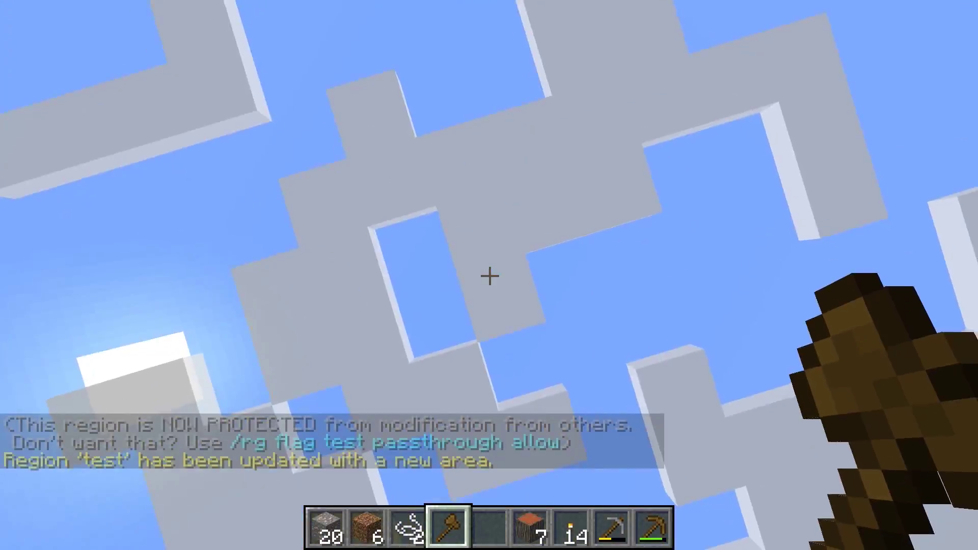
key("s")
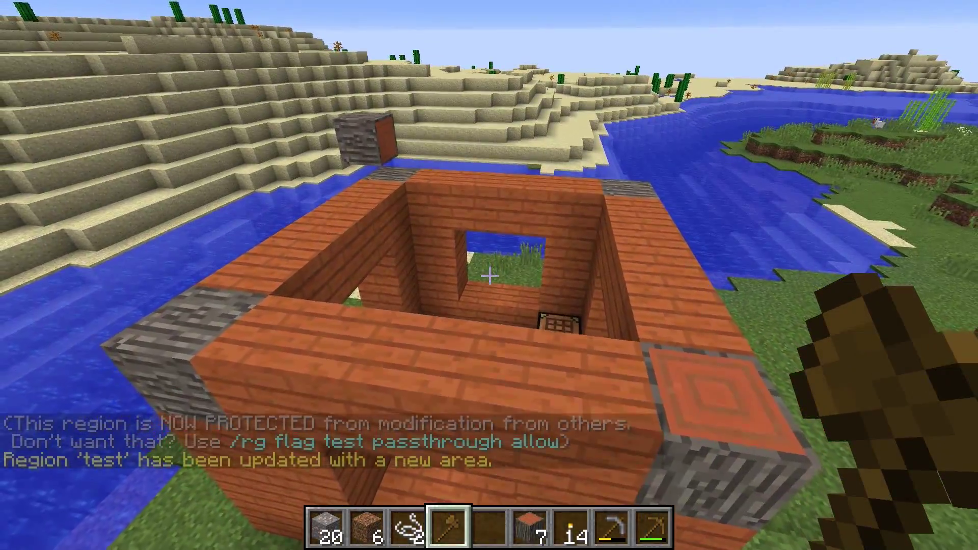
key("s")
key("a")
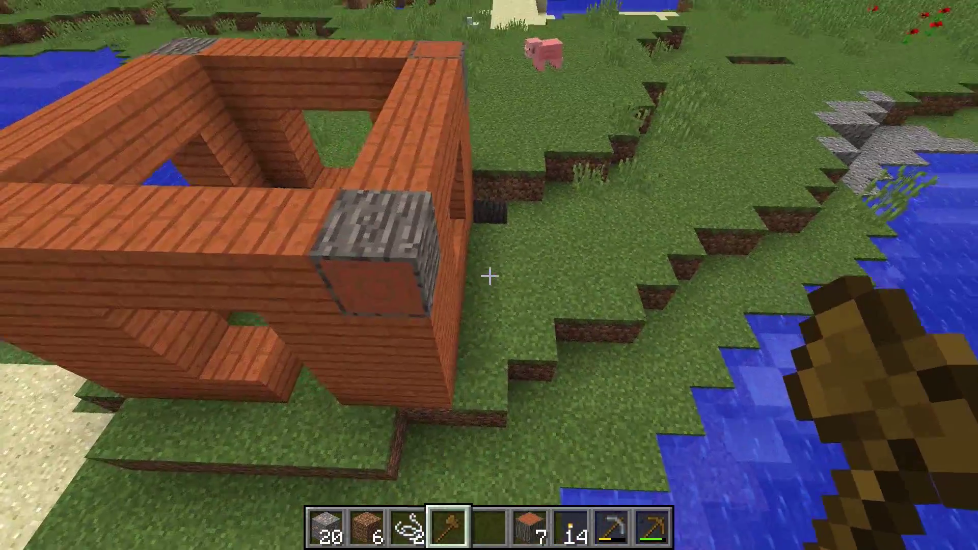
key("s")
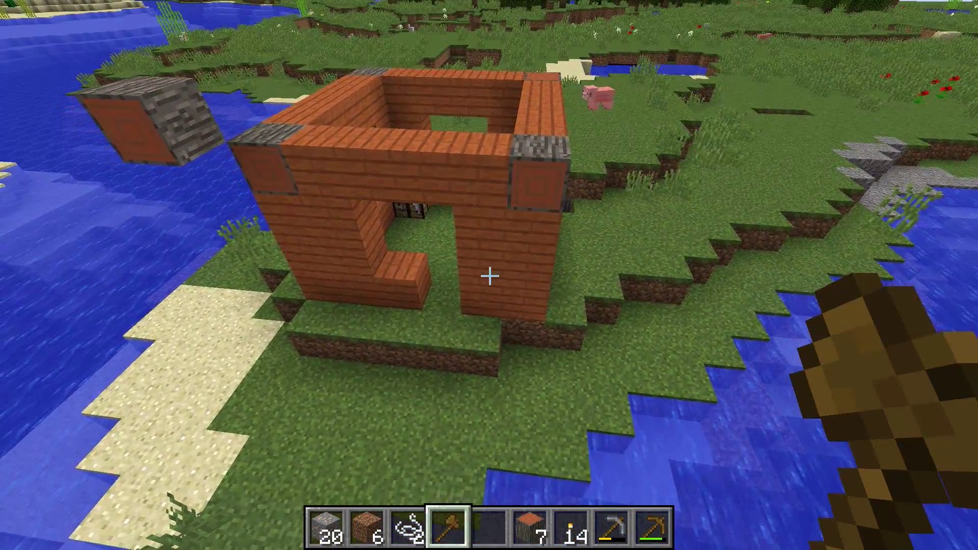